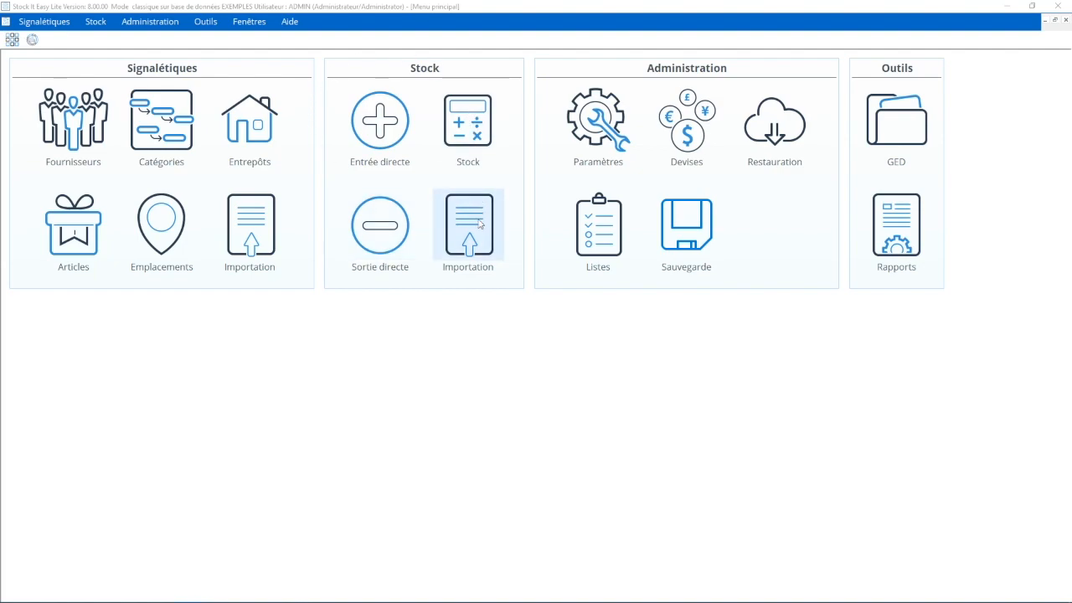
Step: Open the stock movement import form and review the available movement types, keeping Entrée selected
left_click(480, 224)
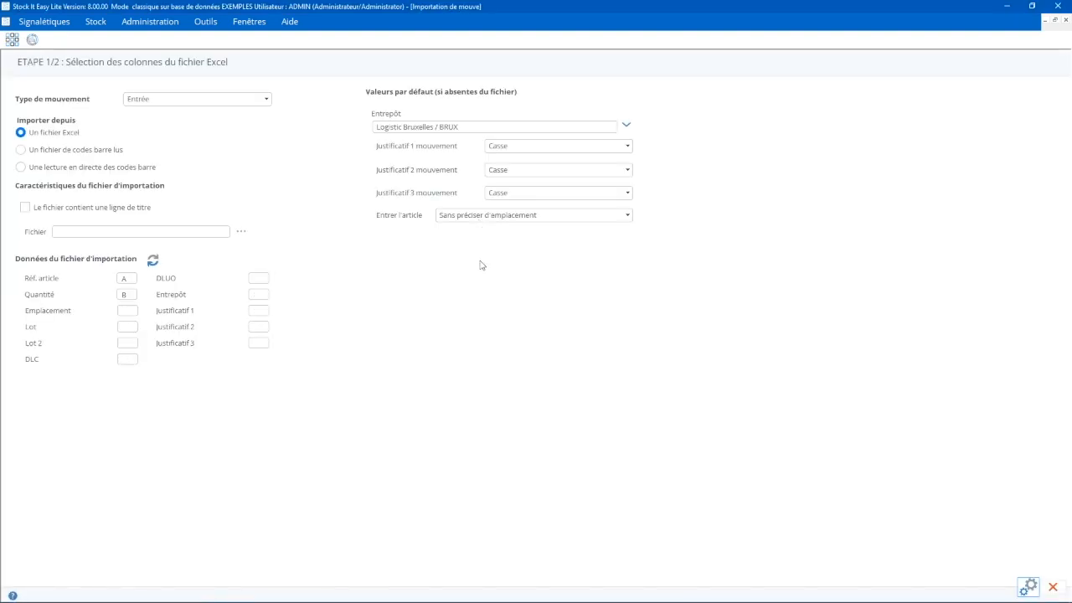
left_click(158, 104)
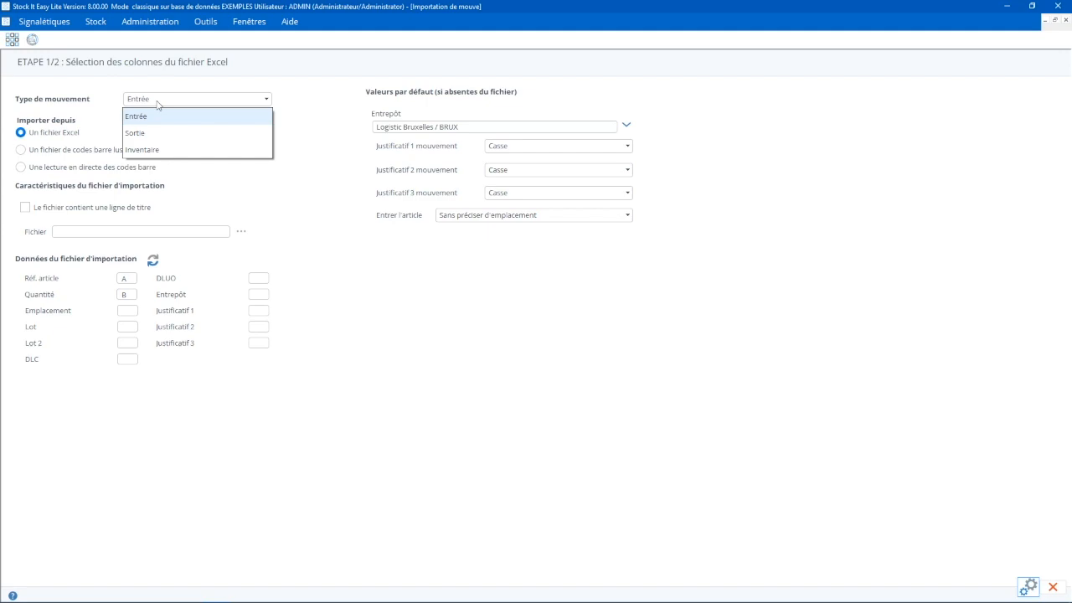
left_click(158, 104)
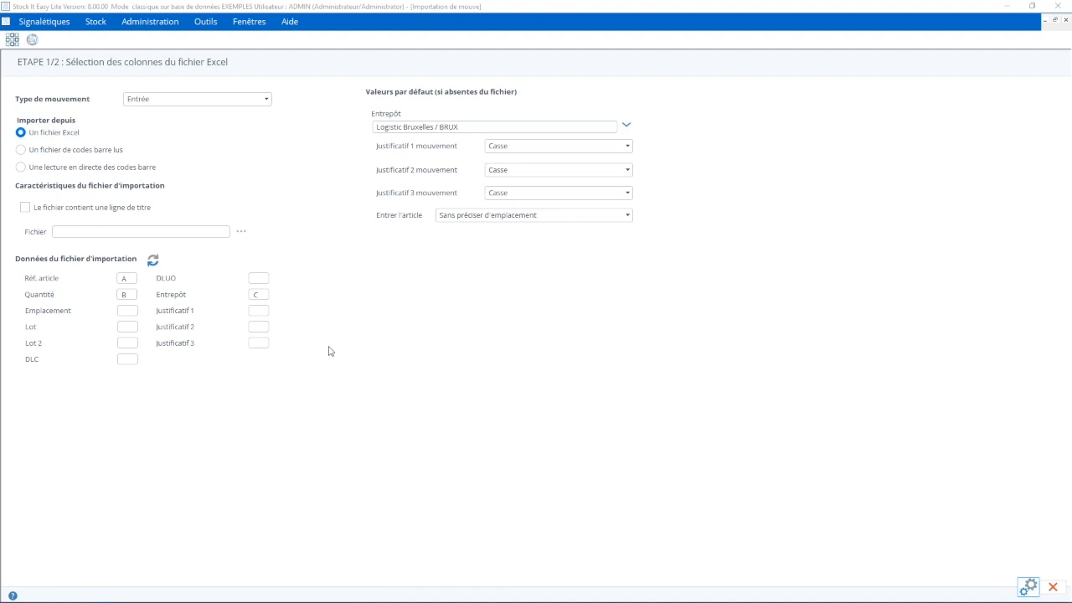
Step: Copy the Référence column from the Articles list into column A of a blank Excel workbook
left_click(13, 39)
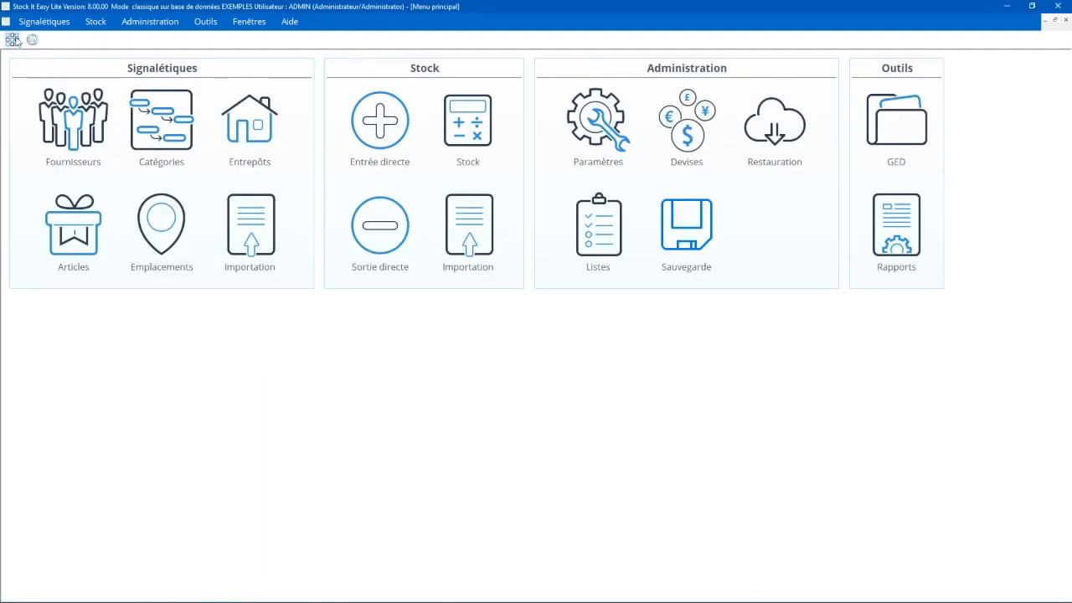
left_click(73, 228)
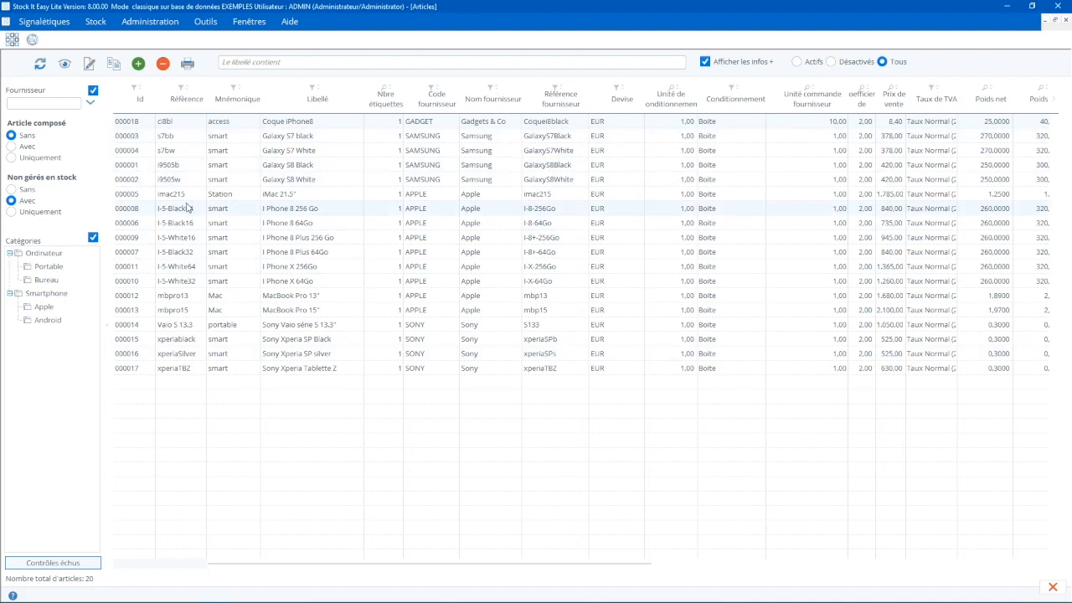
right_click(191, 124)
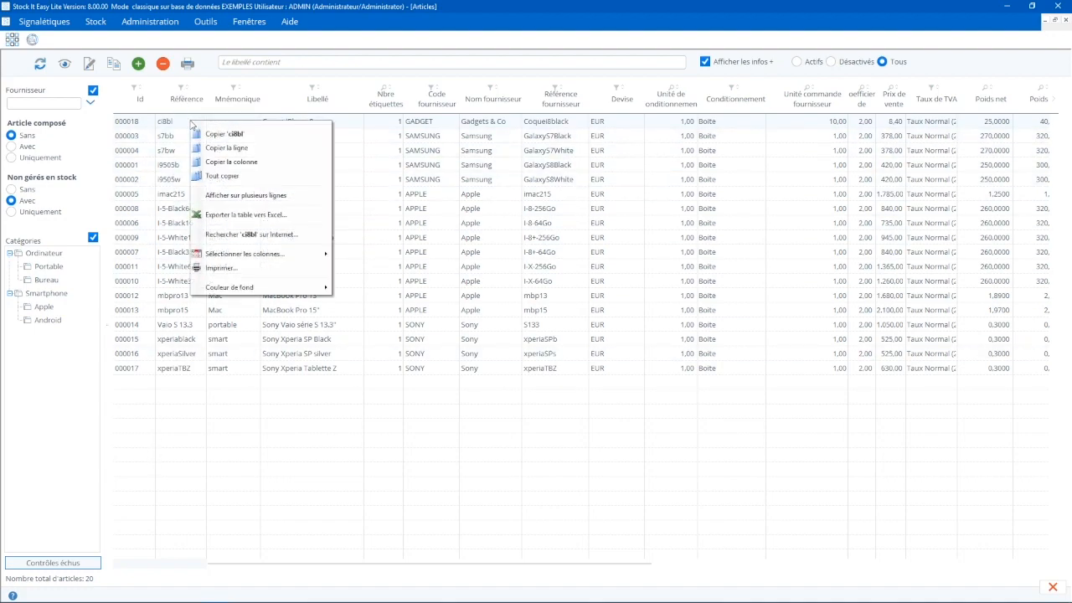
left_click(234, 163)
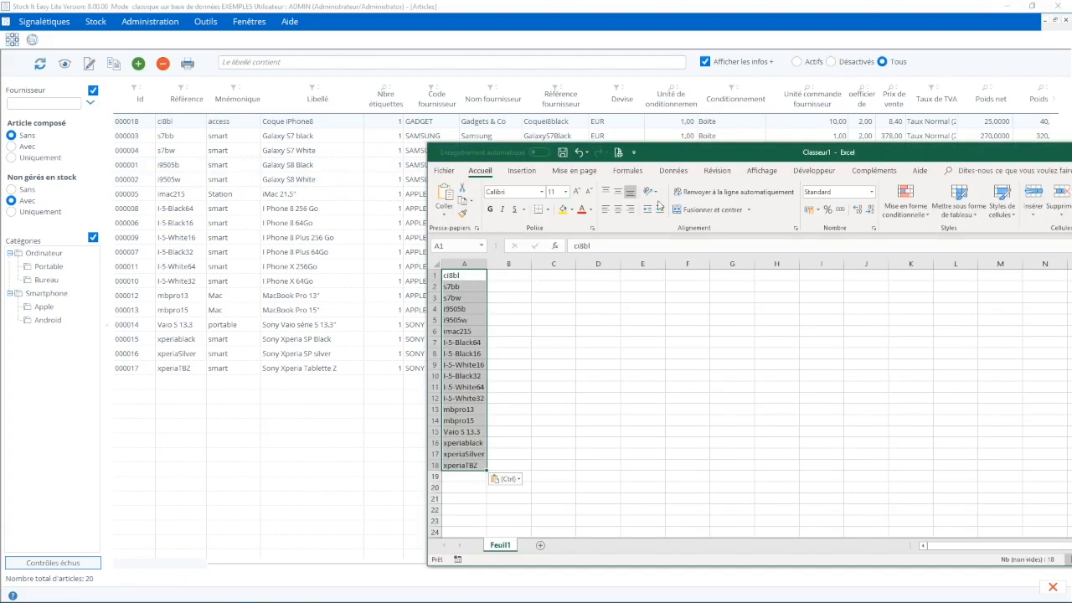
left_click_drag(738, 146, 552, 94)
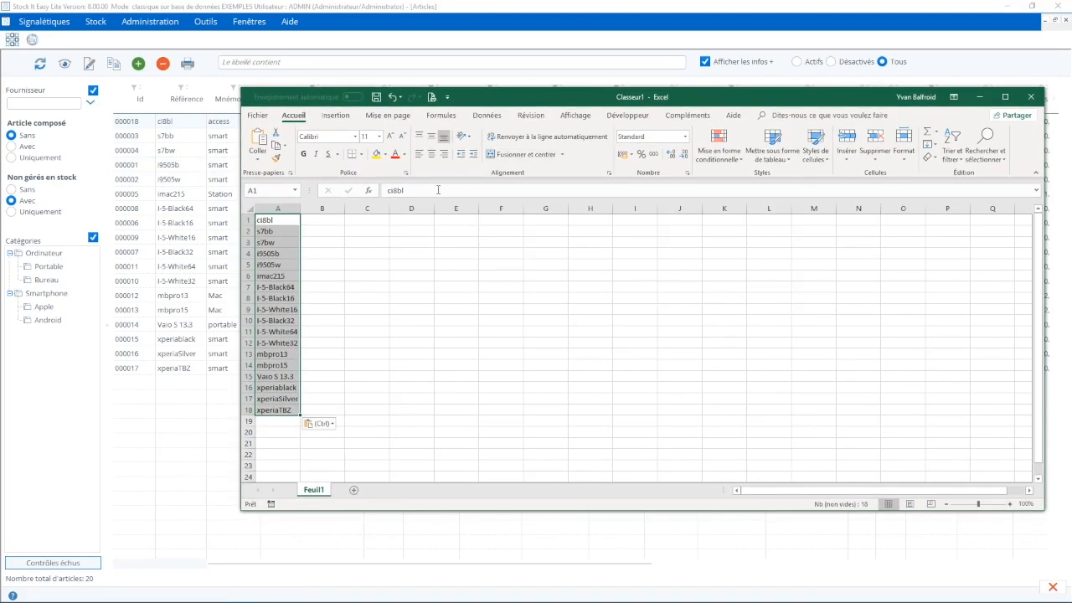
Step: Enter a quantity of 20 in B1 and fill it down column B for every listed article
left_click(324, 220)
type("20")
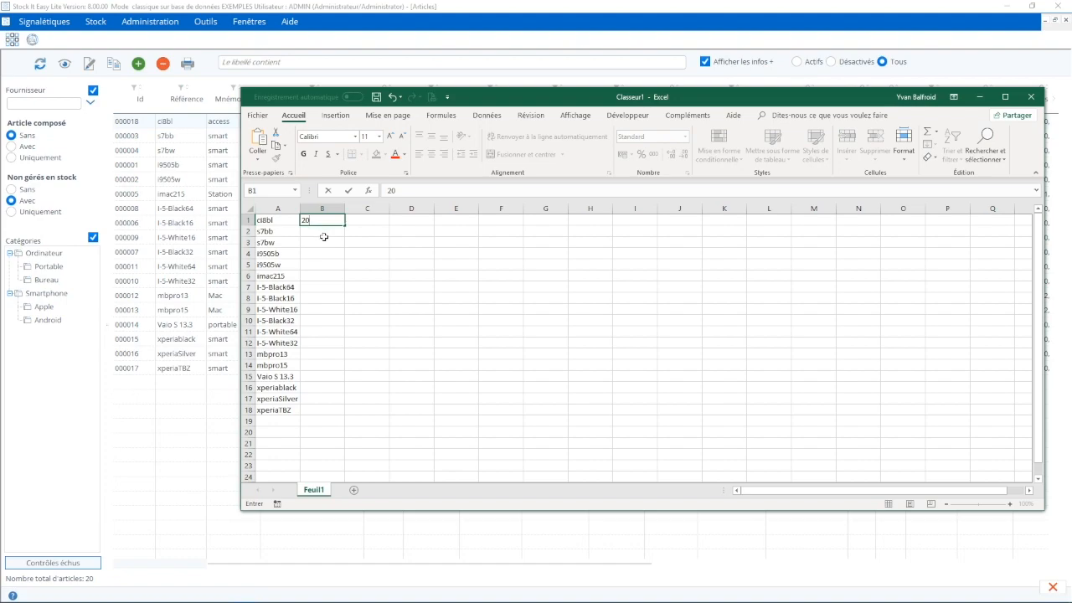
key("Return")
left_click(325, 222)
double_click(345, 225)
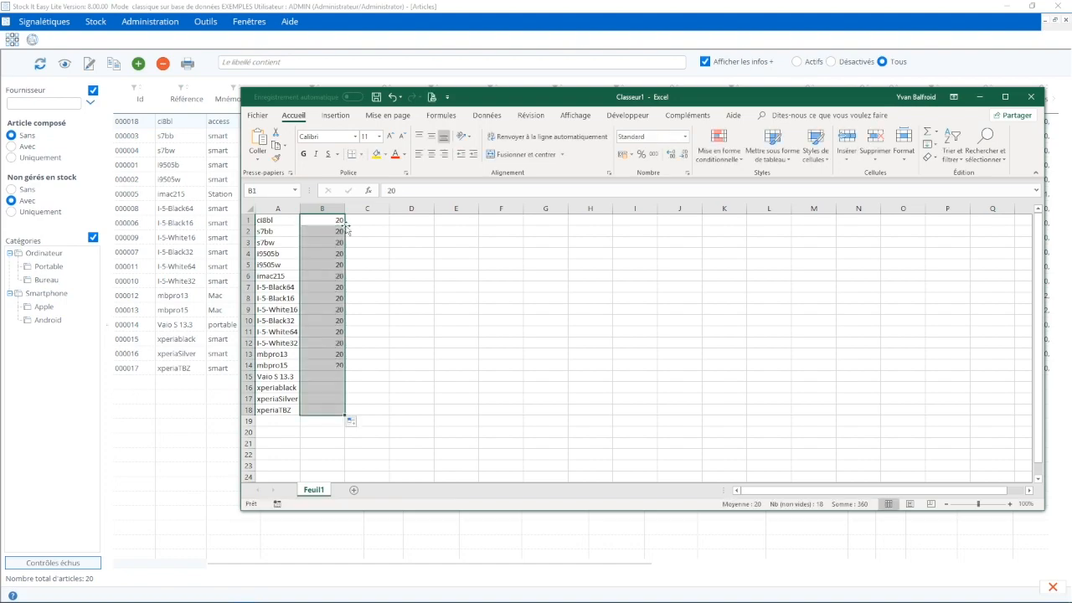
left_click(267, 219)
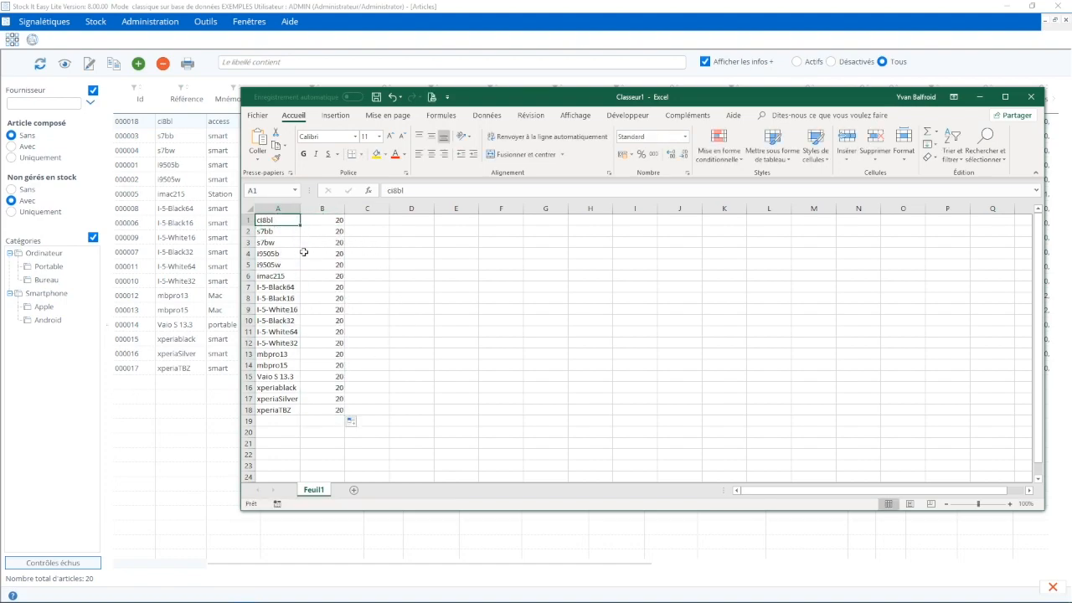
Step: Save the workbook as "mouvements tuto" in the _demo Stock It Easy folder and close Excel
left_click(376, 97)
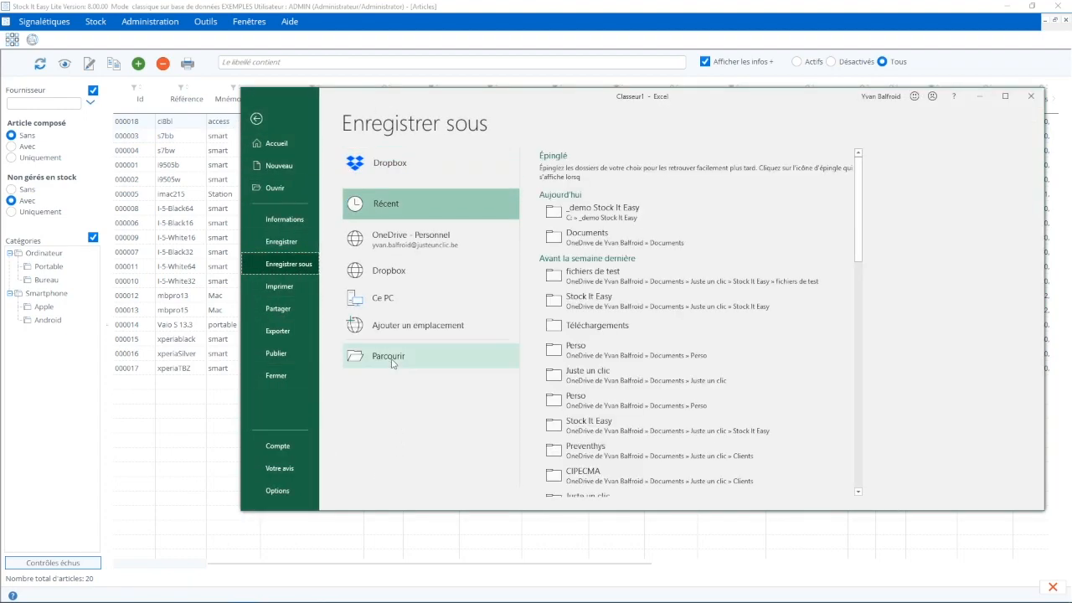
left_click(596, 212)
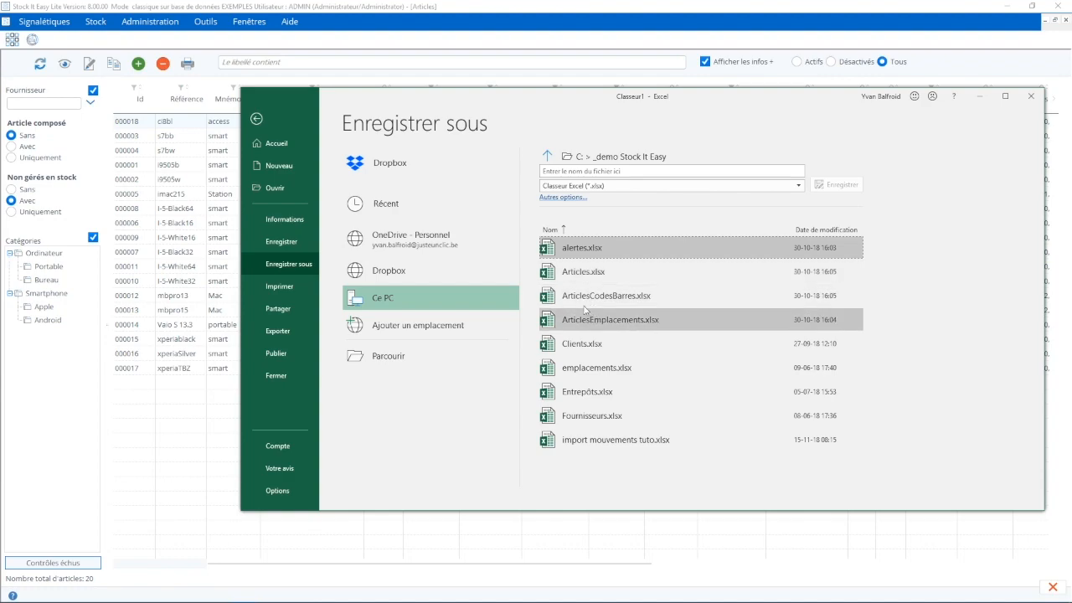
left_click(392, 356)
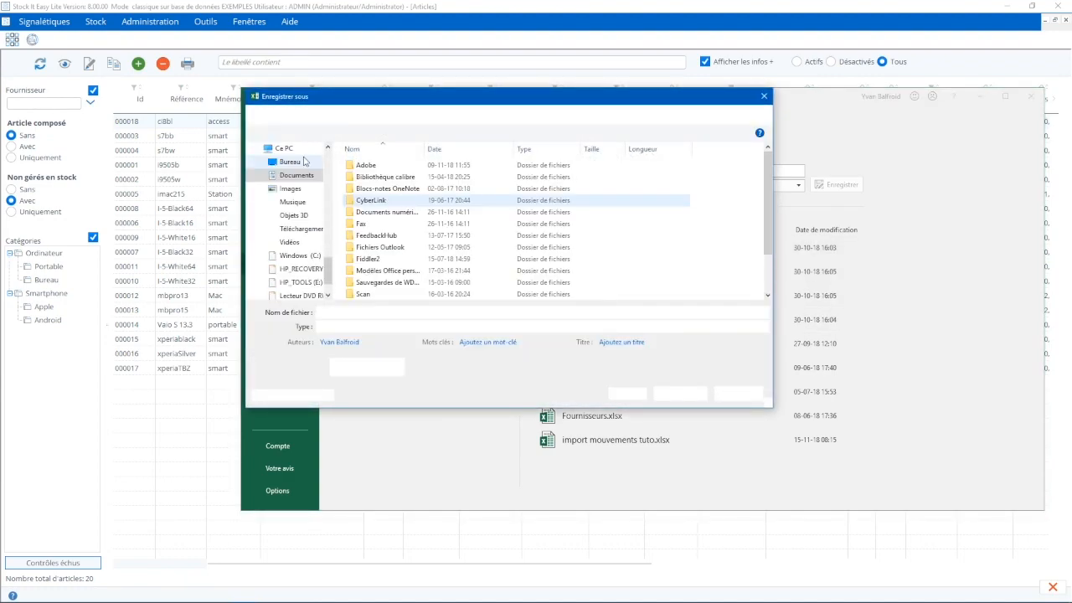
left_click_drag(329, 267, 331, 155)
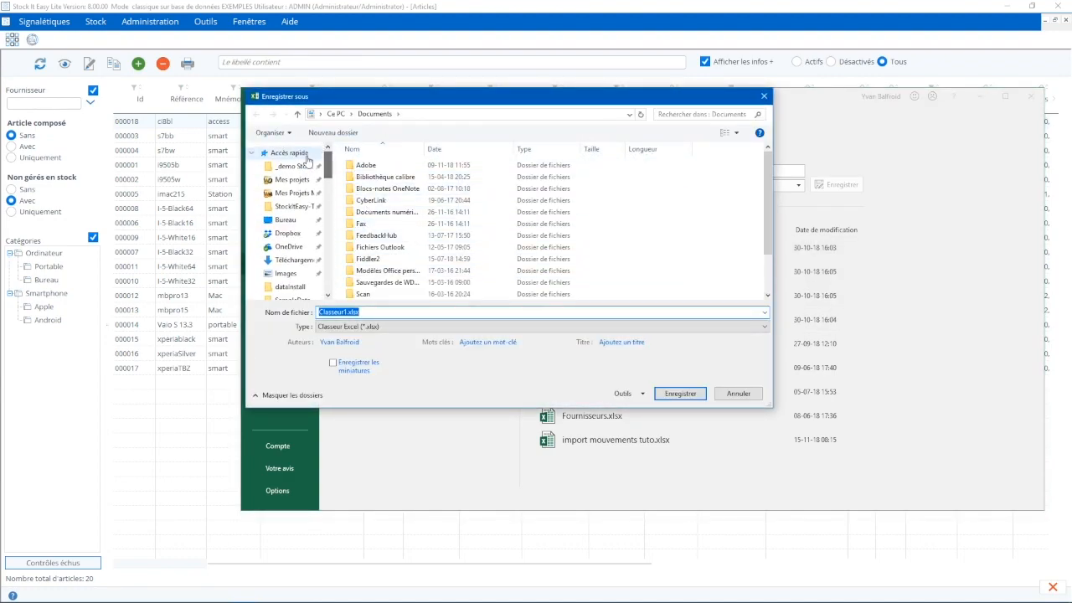
left_click(293, 166)
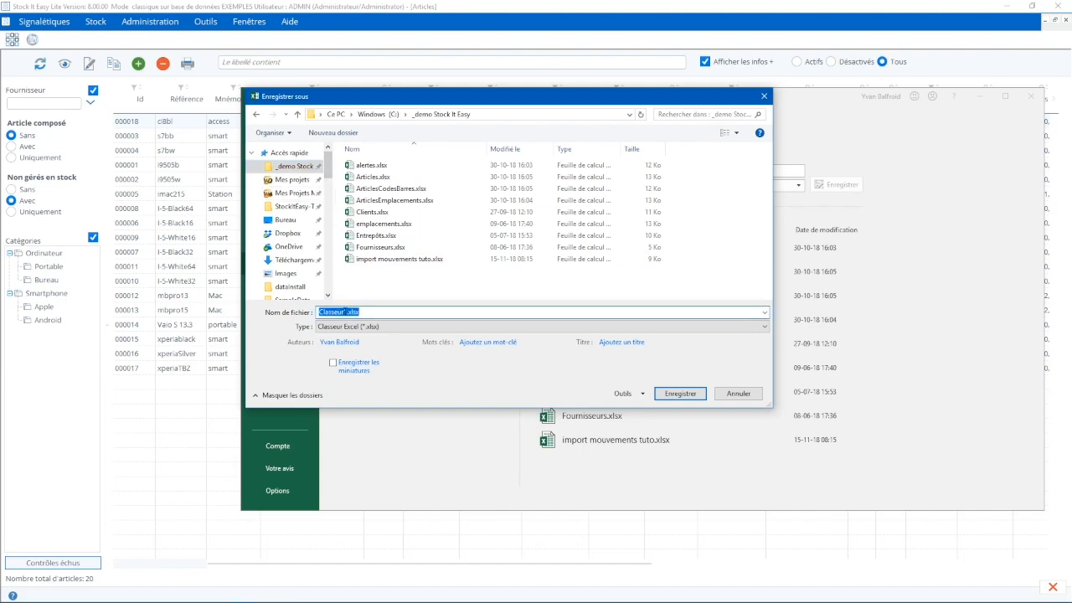
type("mouvements tuto")
left_click(663, 392)
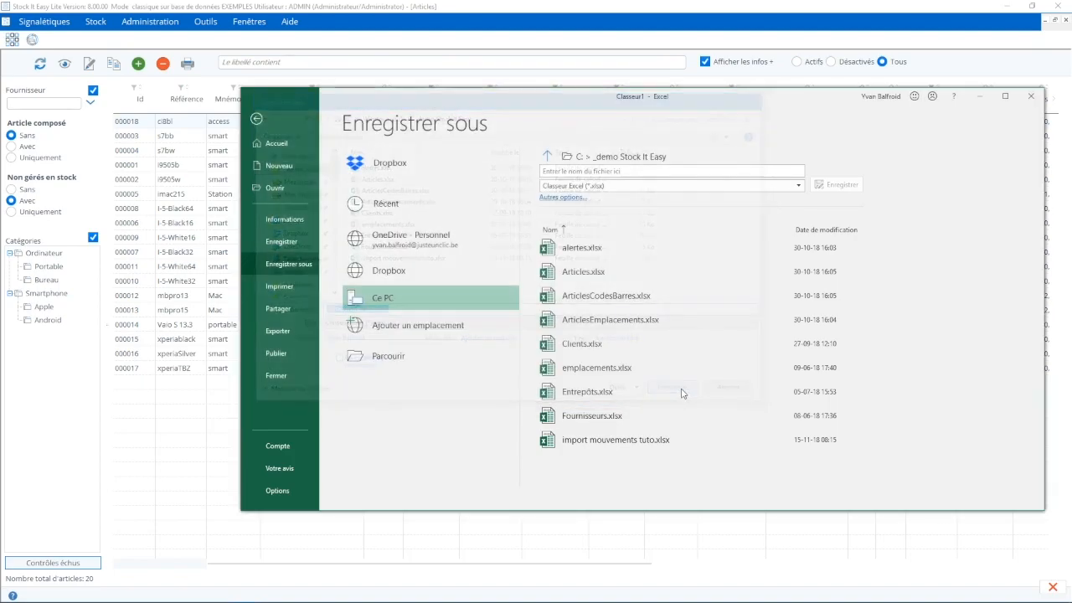
left_click(1031, 98)
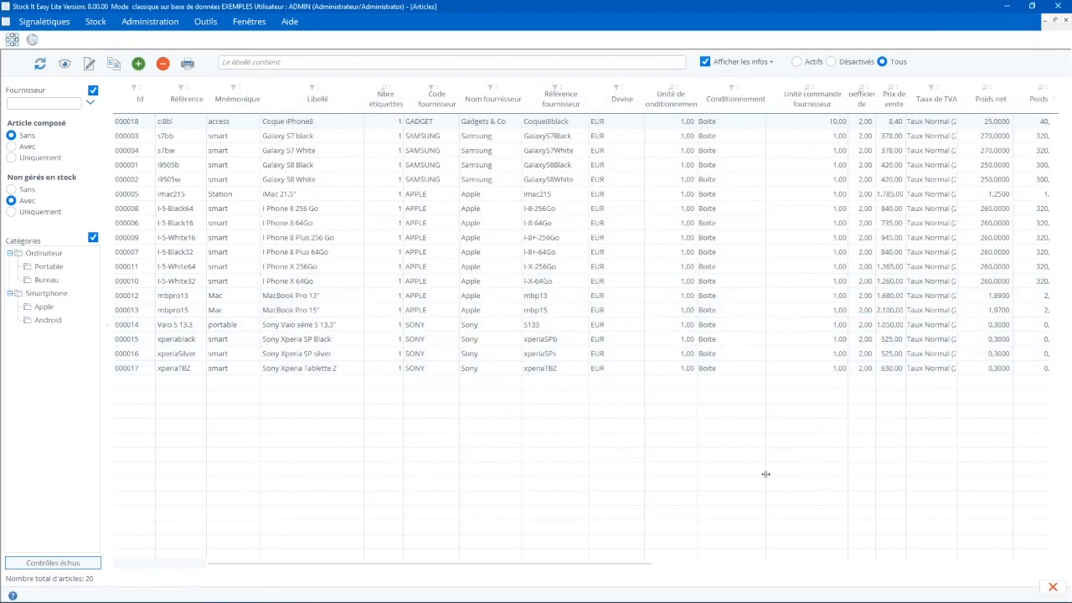
Step: Leave the Articles list and choose mouvements tuto.xlsx as the source file for the stock movement import
left_click(1053, 587)
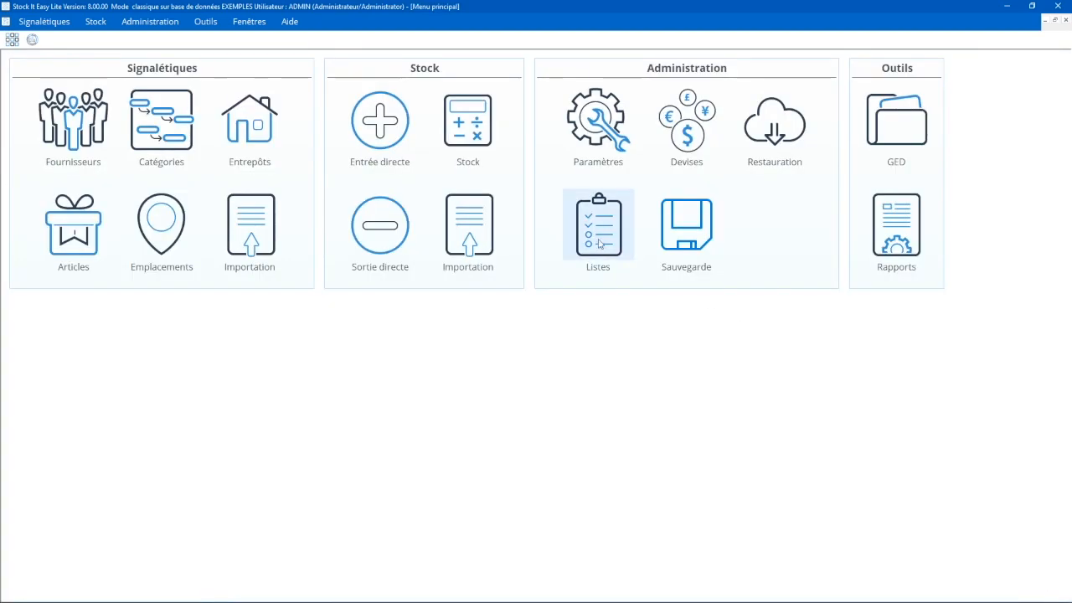
left_click(449, 221)
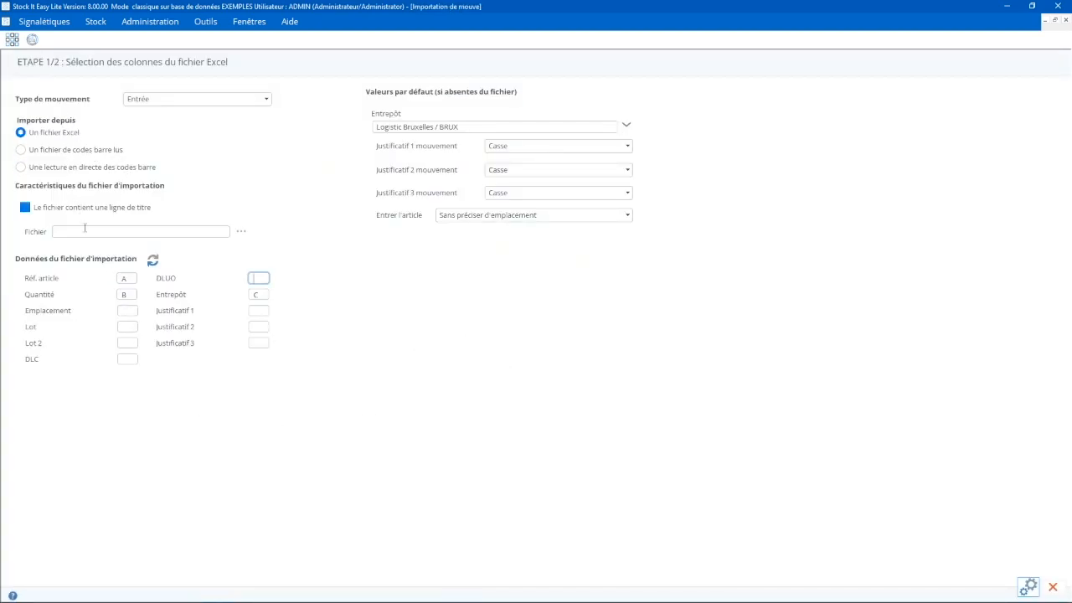
left_click(242, 234)
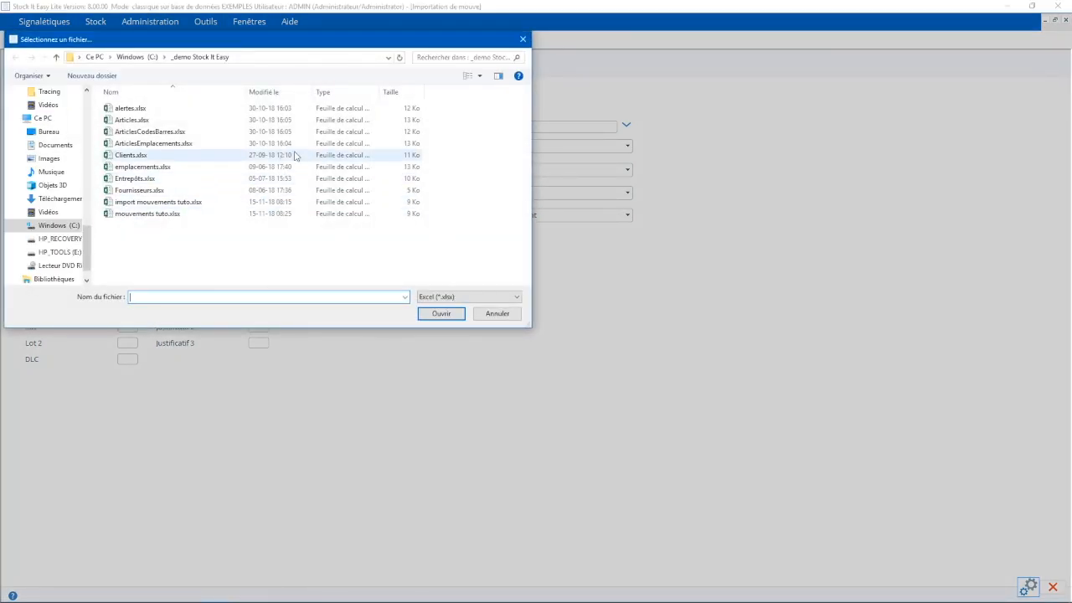
double_click(147, 213)
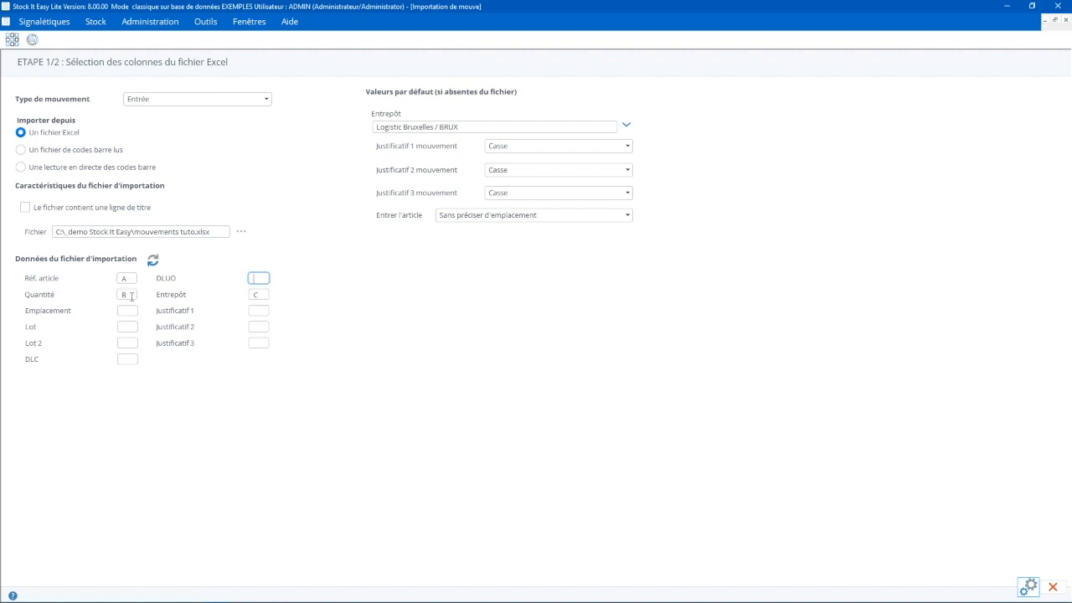
Step: Clear the Entrepôt column assignment and set the default Justificatif 1 mouvement to Initialisation
left_click(261, 294)
key("BackSpace")
left_click(523, 148)
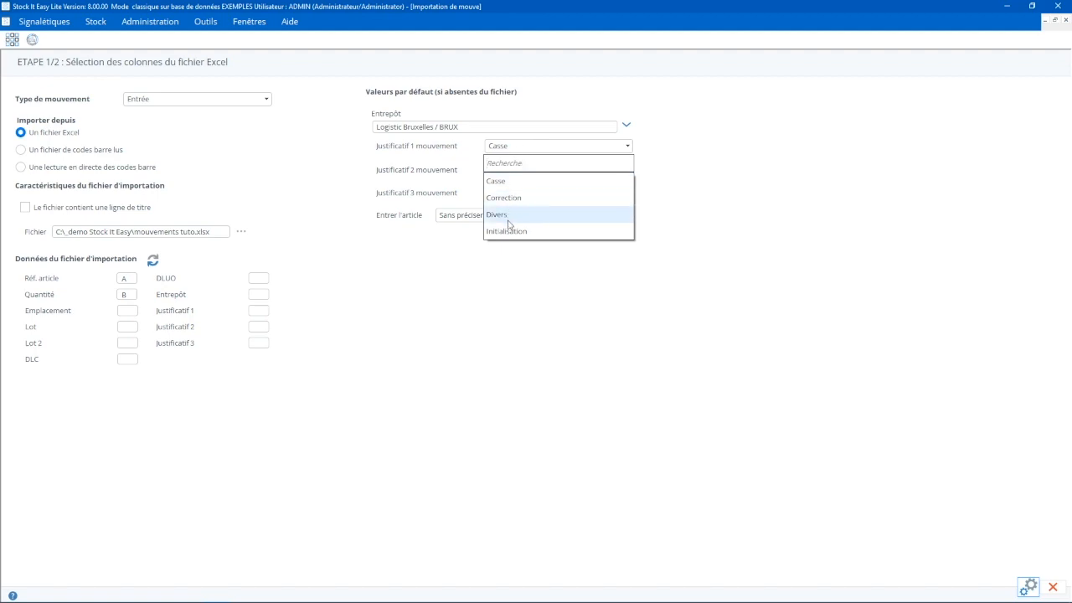
left_click(508, 232)
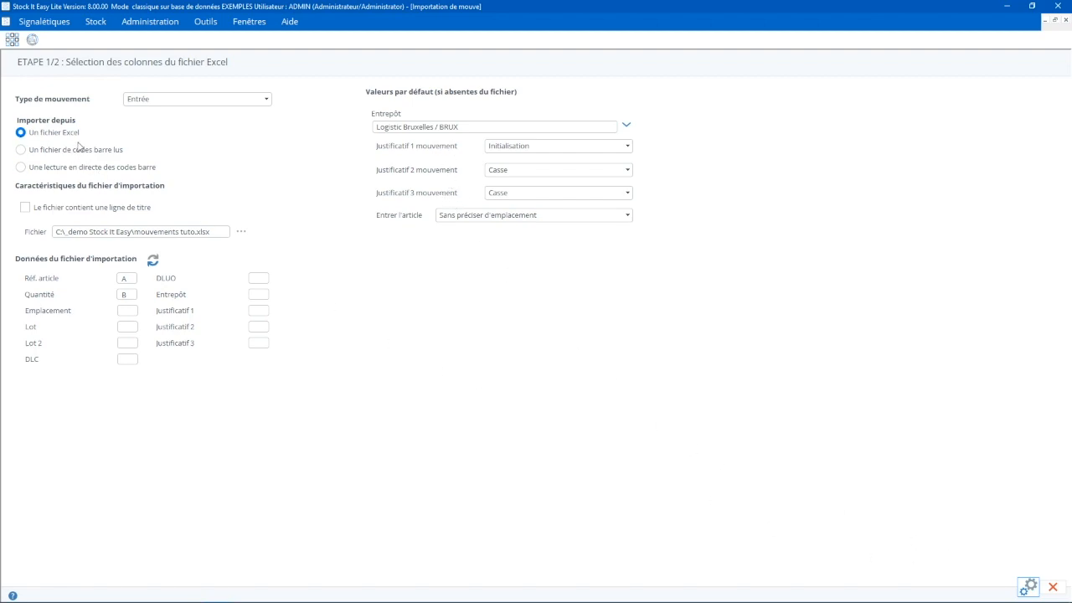
Step: Leave the import form and disable the use of Justificatif 2 mouvement and Justificatif 3 mouvement in the parameters
left_click(1054, 589)
left_click(591, 120)
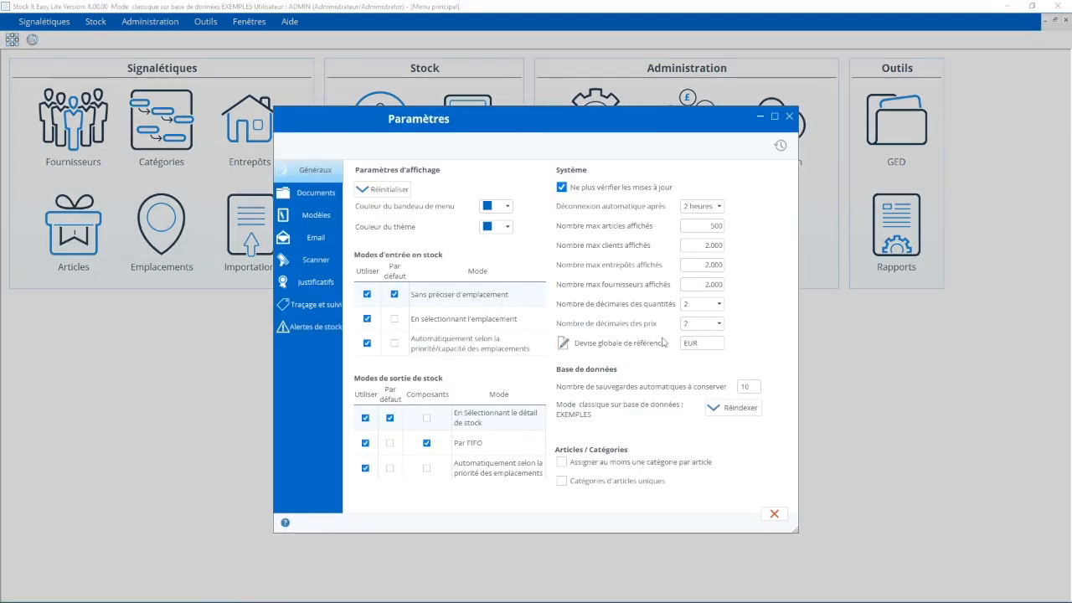
left_click(312, 282)
left_click(362, 431)
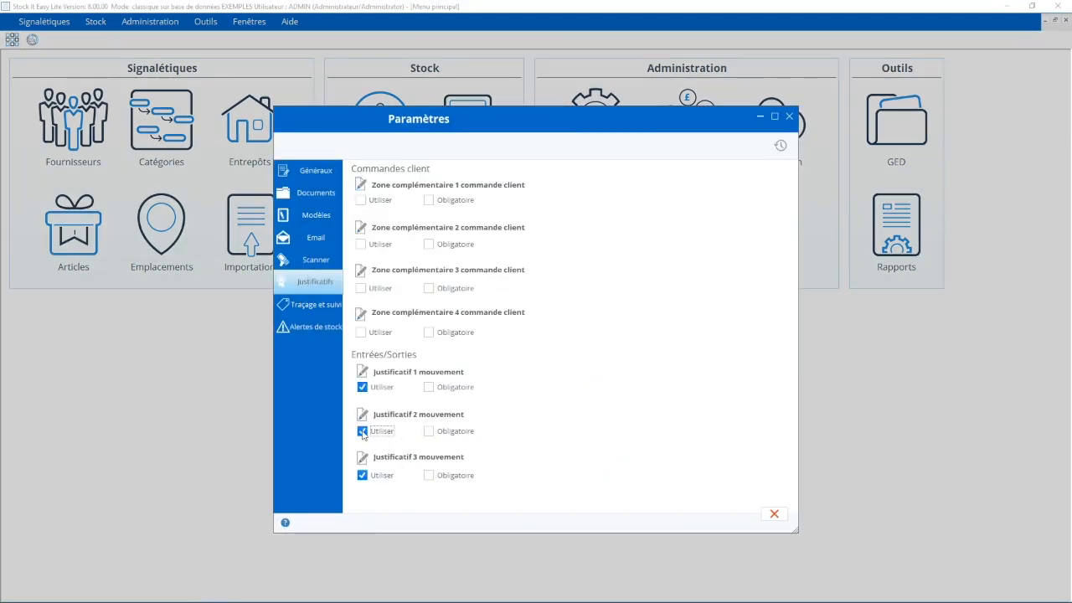
left_click(363, 475)
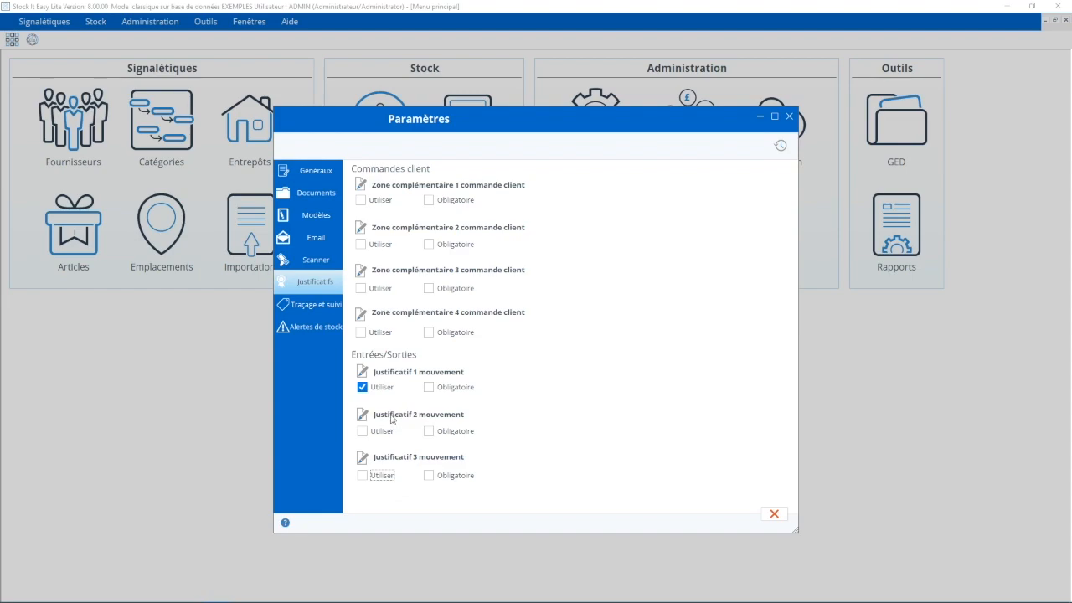
Step: Shorten the French label of Justificatif 1 mouvement to "Justificatif" and close the parameters
left_click(363, 372)
left_click(463, 302)
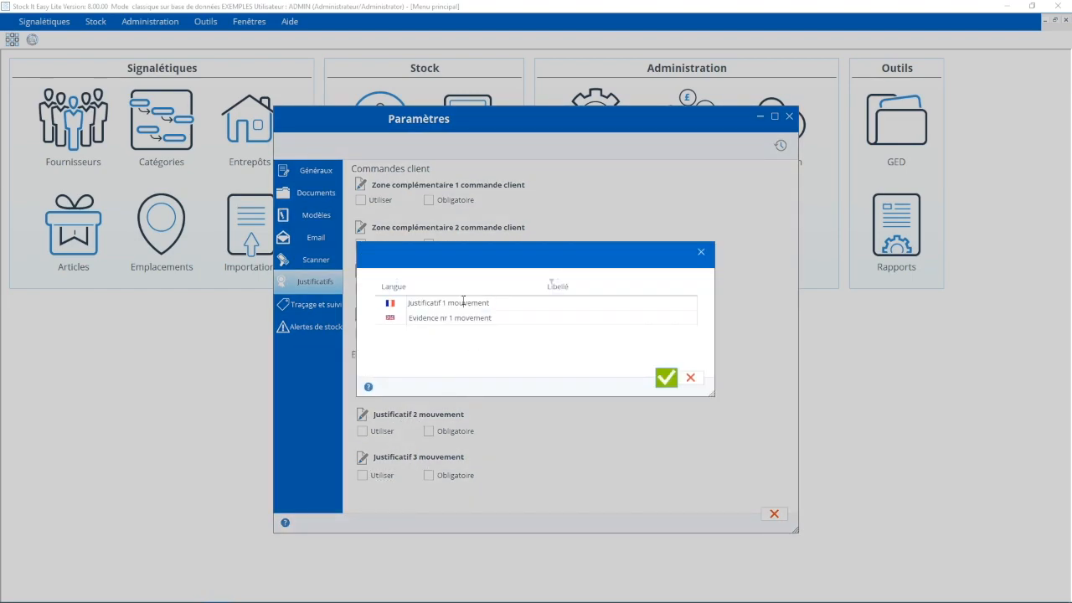
left_click_drag(494, 303, 447, 304)
key("BackSpace")
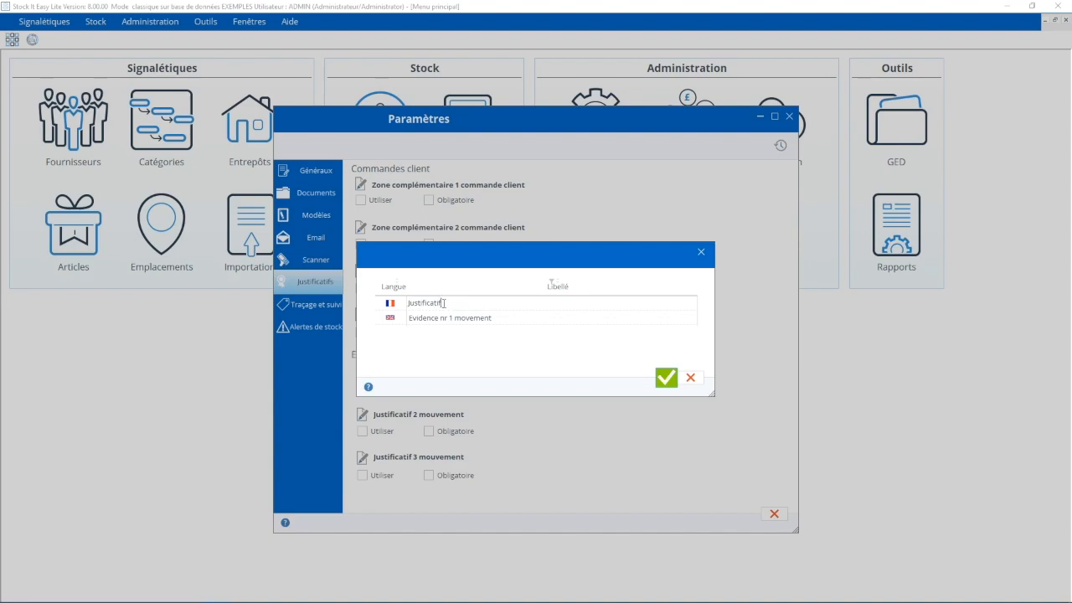
left_click(666, 379)
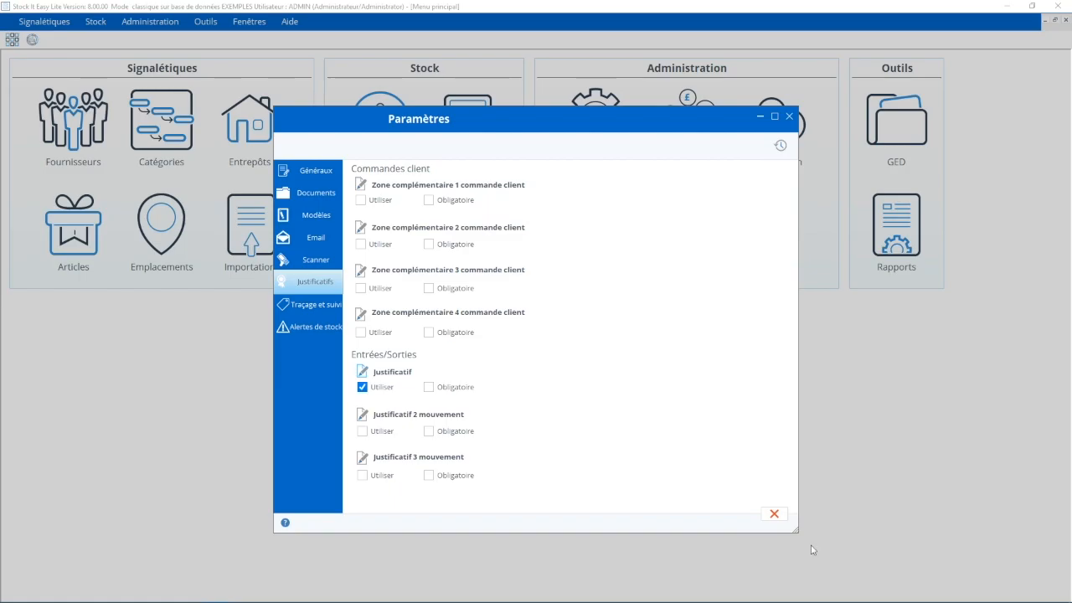
left_click(774, 513)
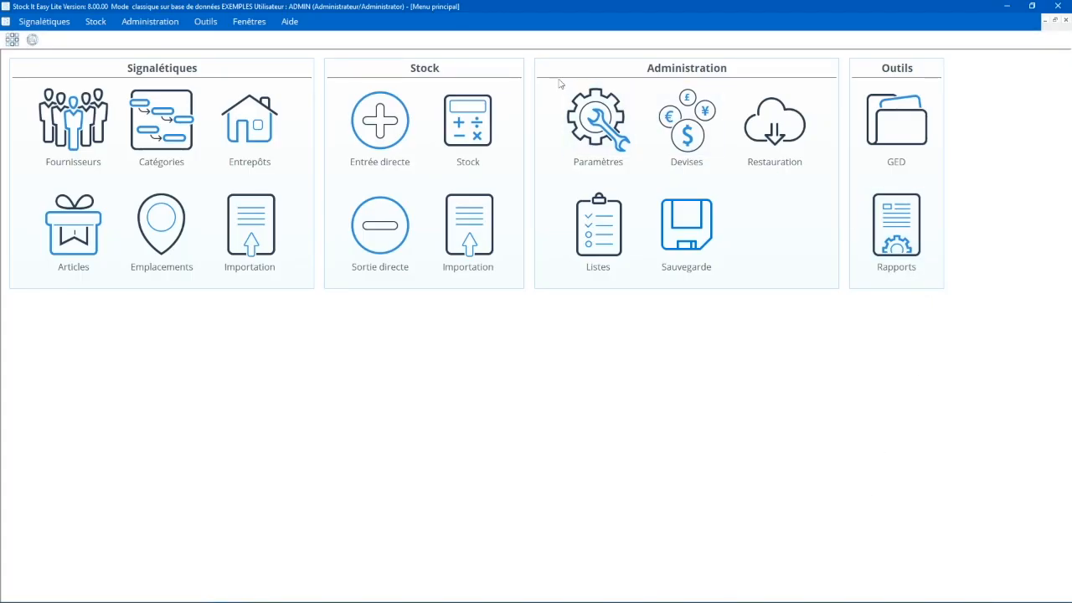
Step: Reopen the stock movement import and set the default Justificatif to Initialisation
left_click(469, 222)
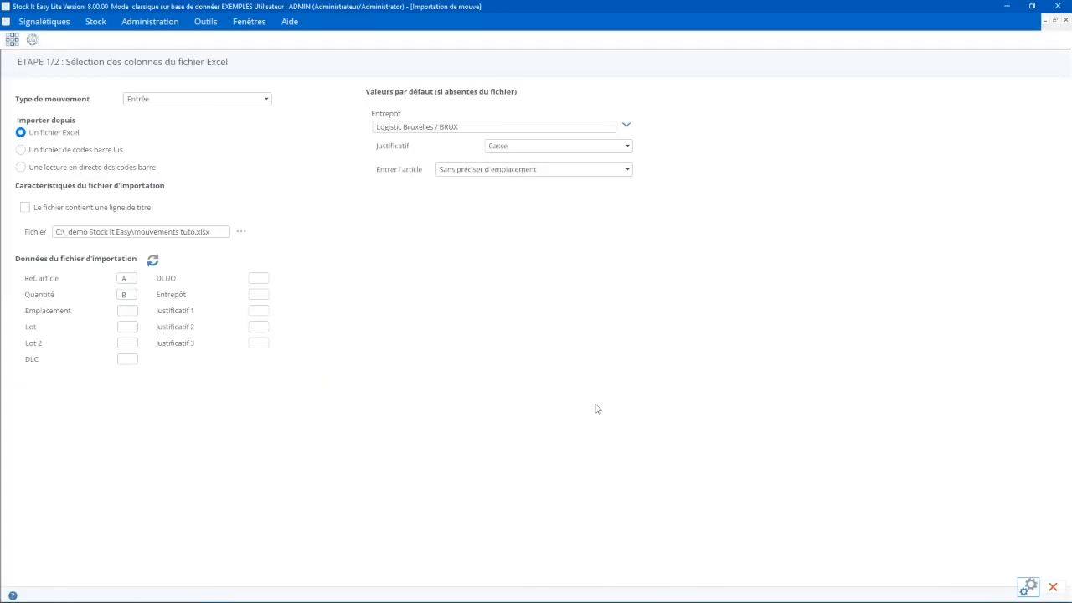
left_click(568, 151)
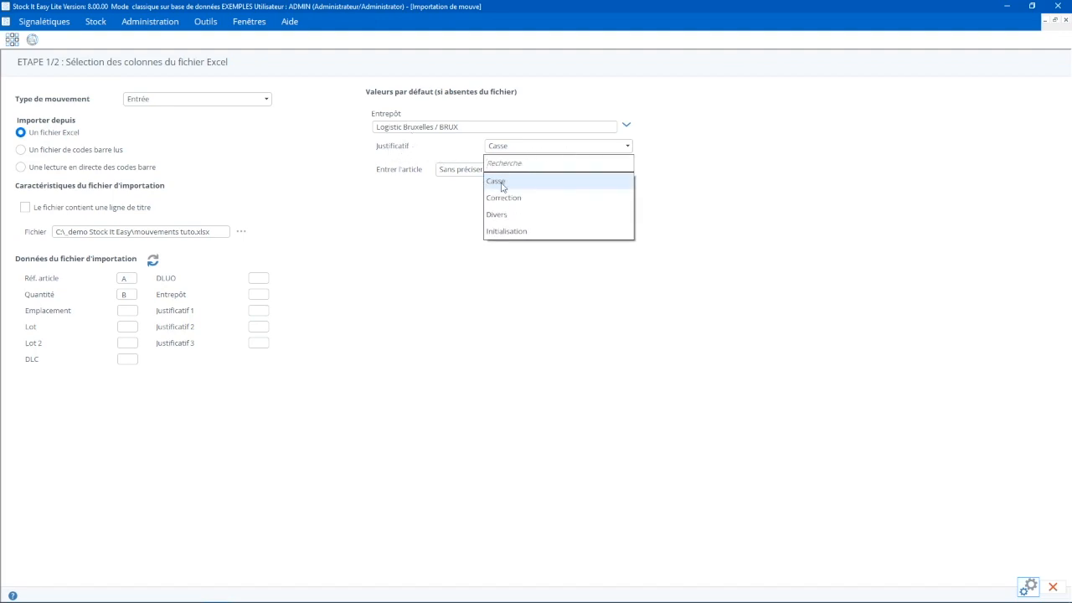
left_click(508, 231)
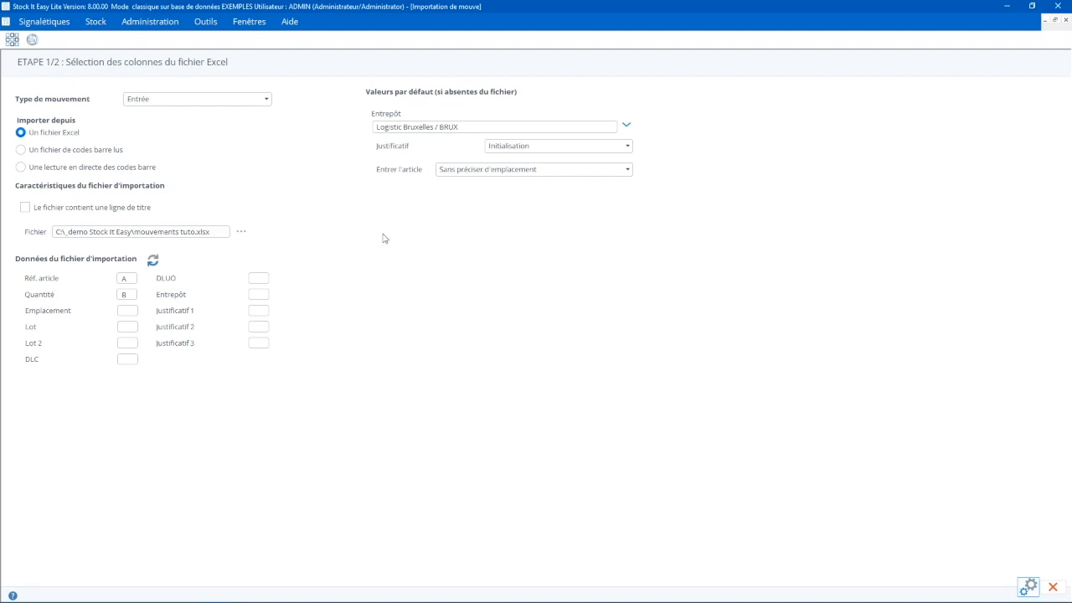
left_click(25, 208)
left_click(148, 214)
left_click(147, 216)
left_click(110, 209)
left_click(145, 208)
left_click(145, 208)
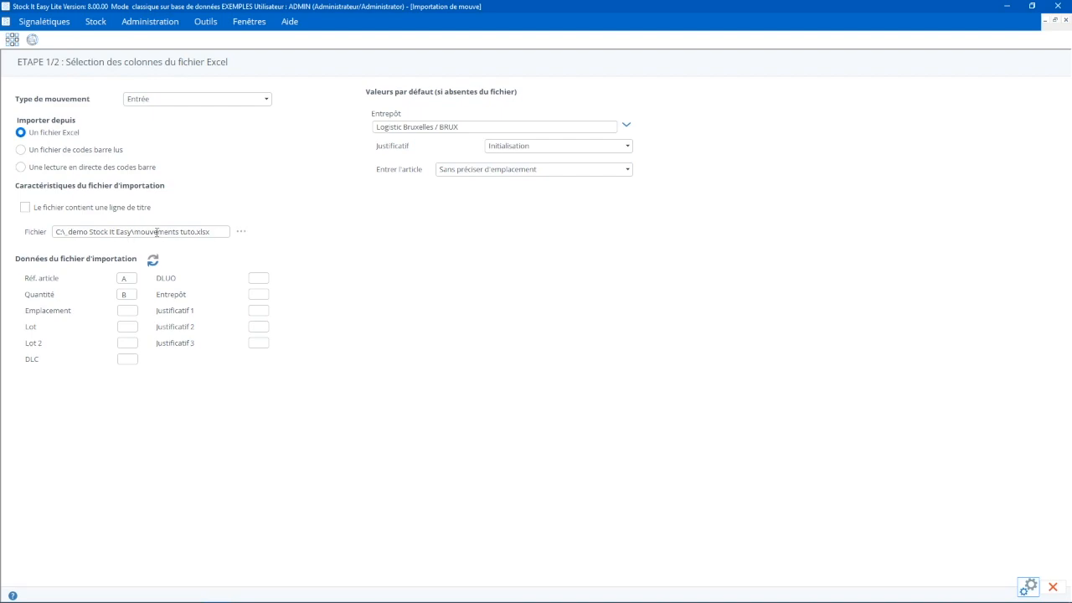
Step: Preview the import of the Excel movement file, validate the final import and close the import form
left_click(1027, 587)
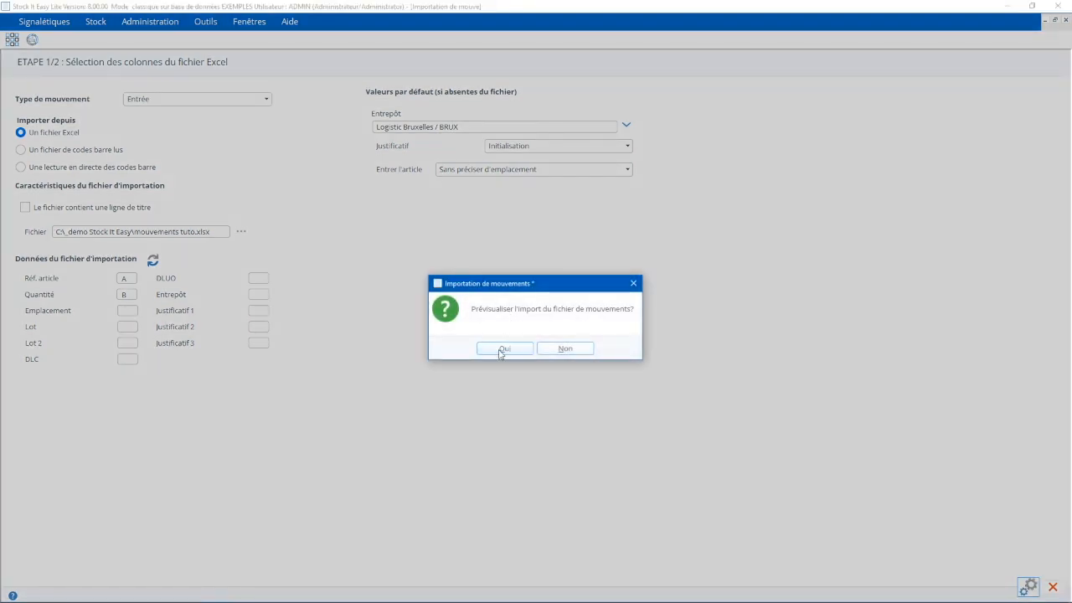
left_click(503, 349)
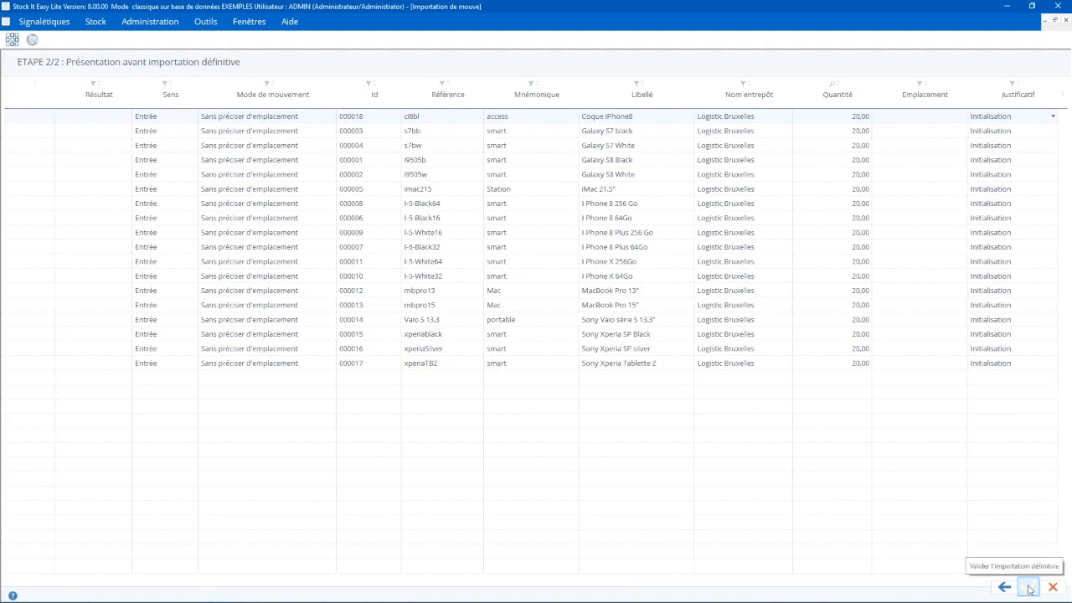
left_click(1029, 589)
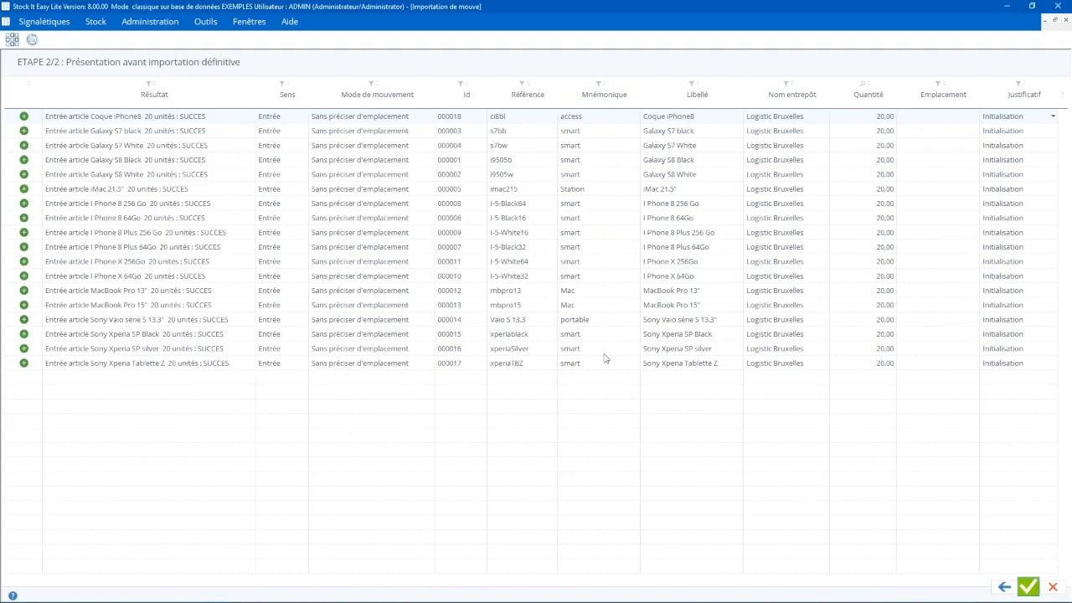
left_click(1053, 590)
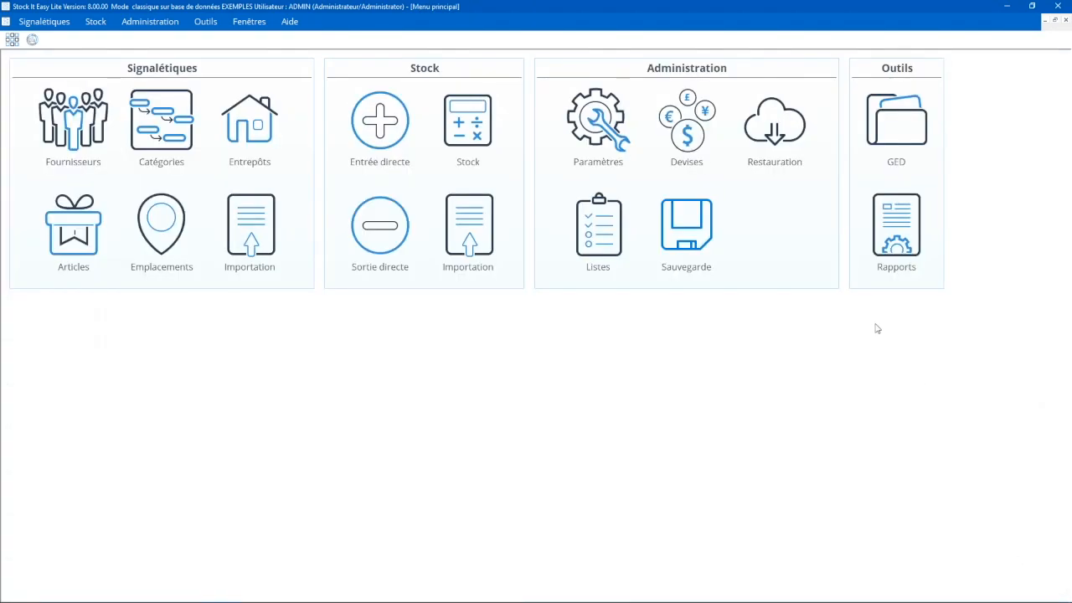
Step: Open the stock management view and restrict the stock selection to the Logistic Bruxelles warehouse
left_click(476, 125)
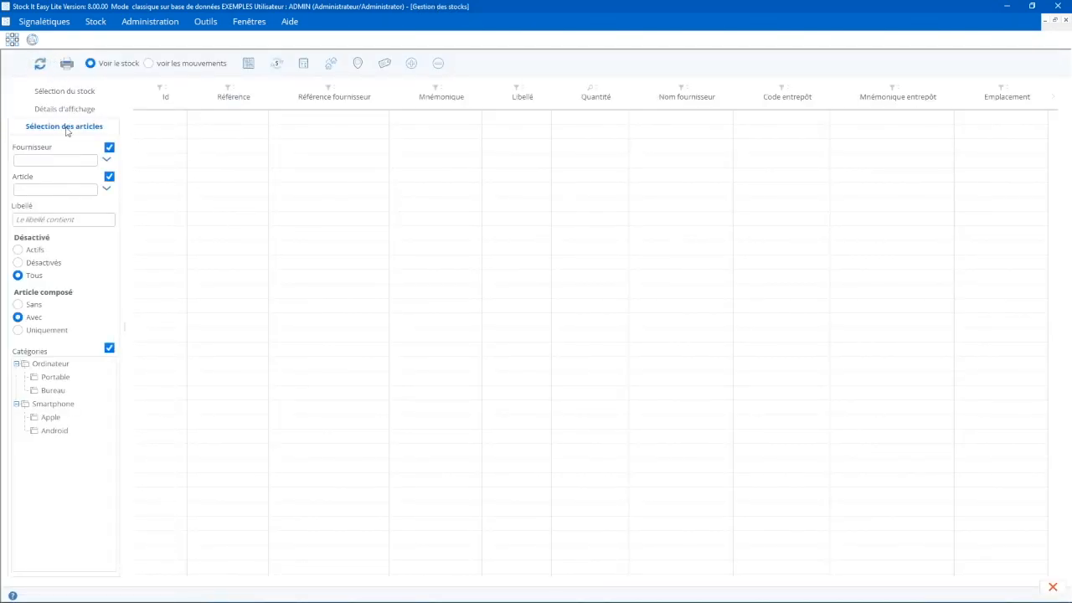
left_click(69, 93)
left_click(69, 162)
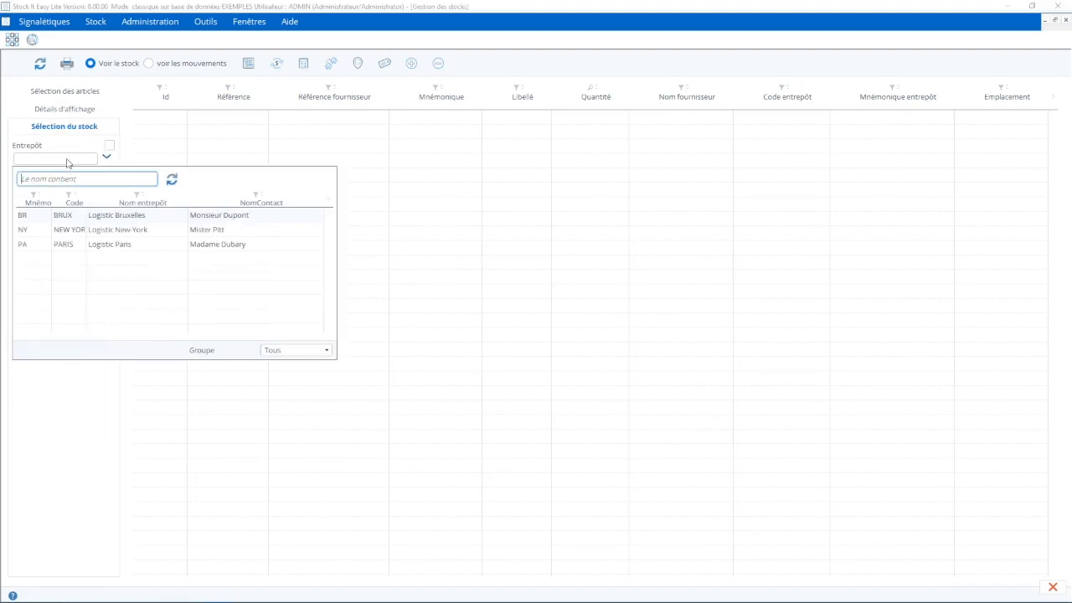
left_click(67, 222)
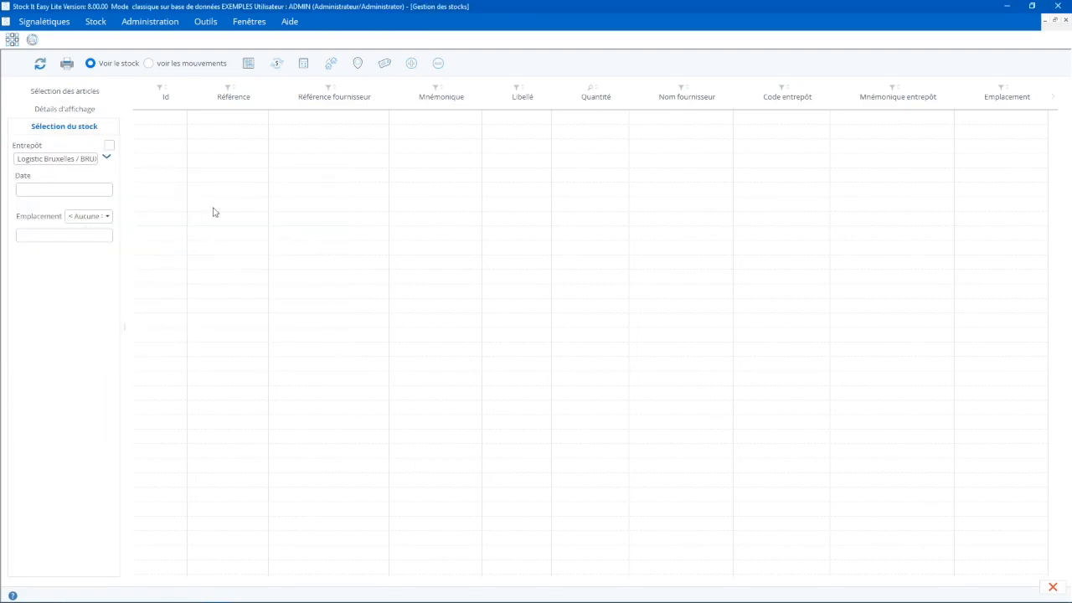
Step: Exclude composite articles from the article selection, show the display details and refresh the stock list
left_click(76, 95)
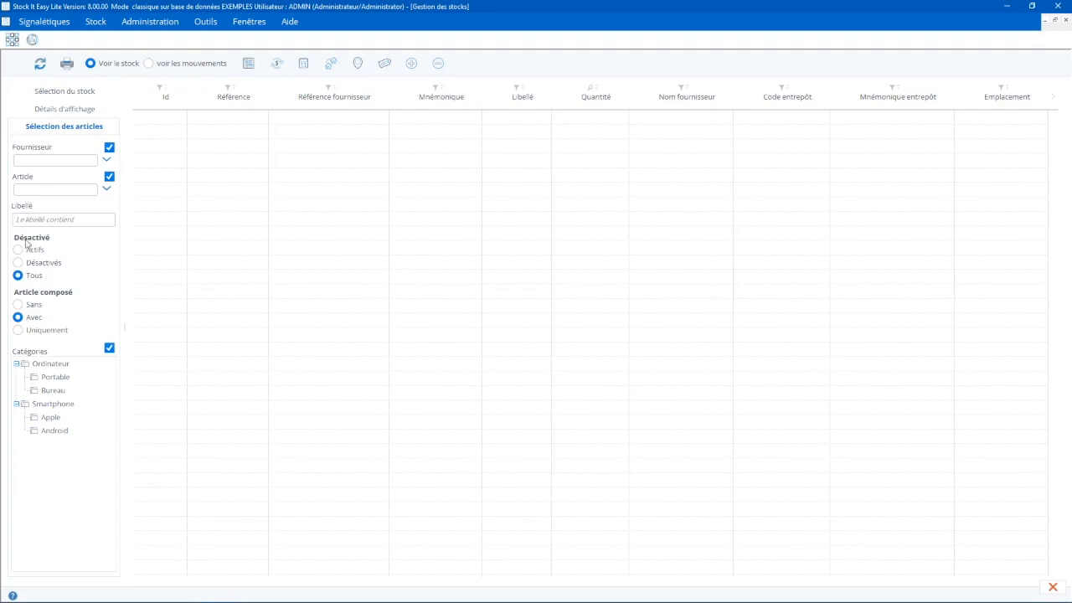
left_click(28, 305)
left_click(66, 109)
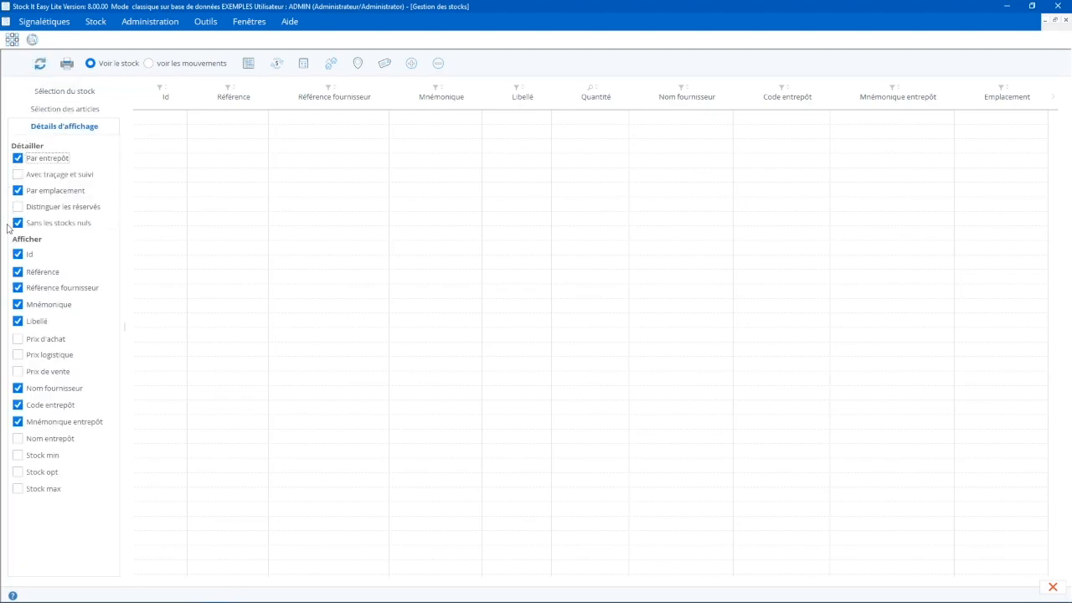
left_click(40, 66)
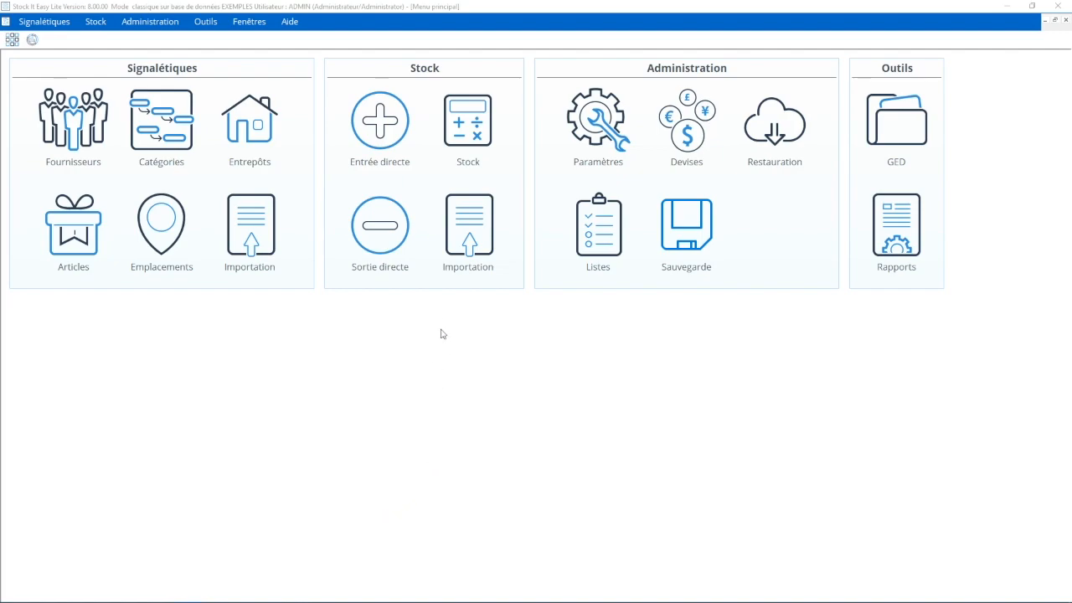
Step: Reopen the stock movement import and set Entrer l'article to automatic placement by location priority and capacity
left_click(467, 229)
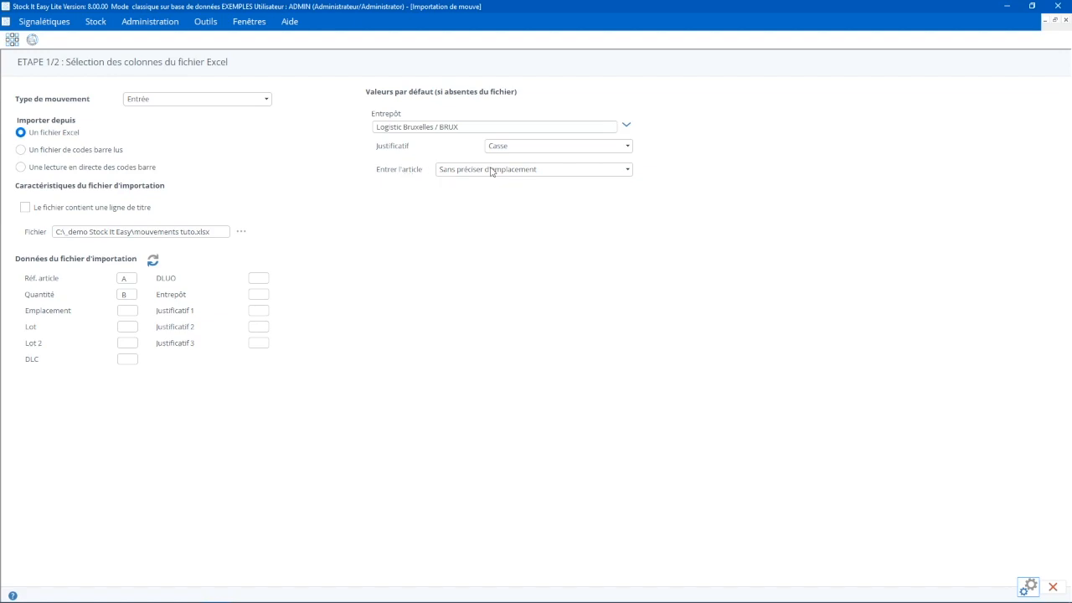
left_click(502, 171)
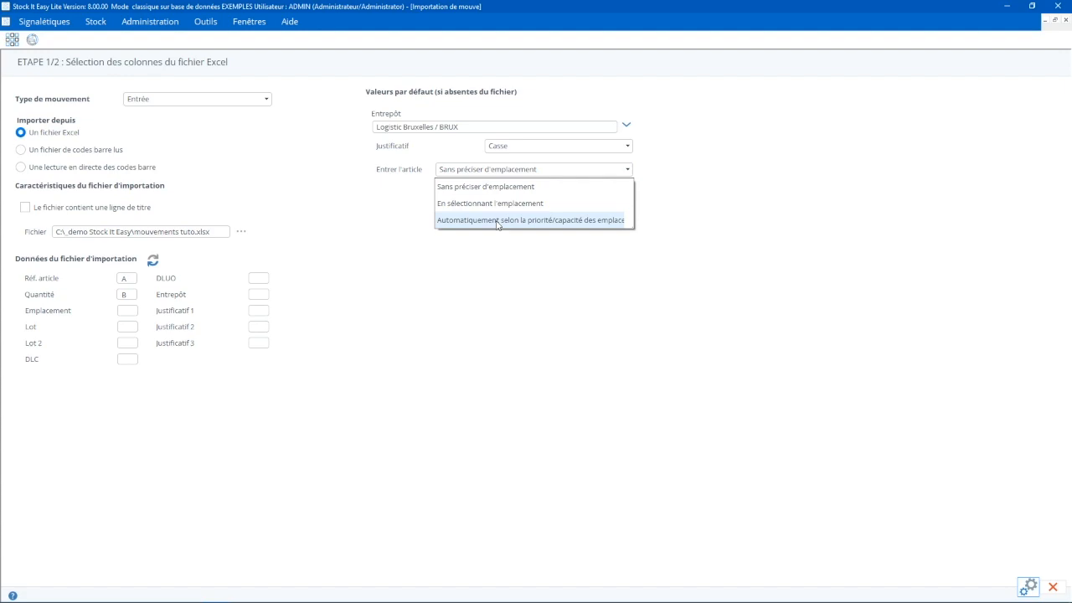
left_click(576, 220)
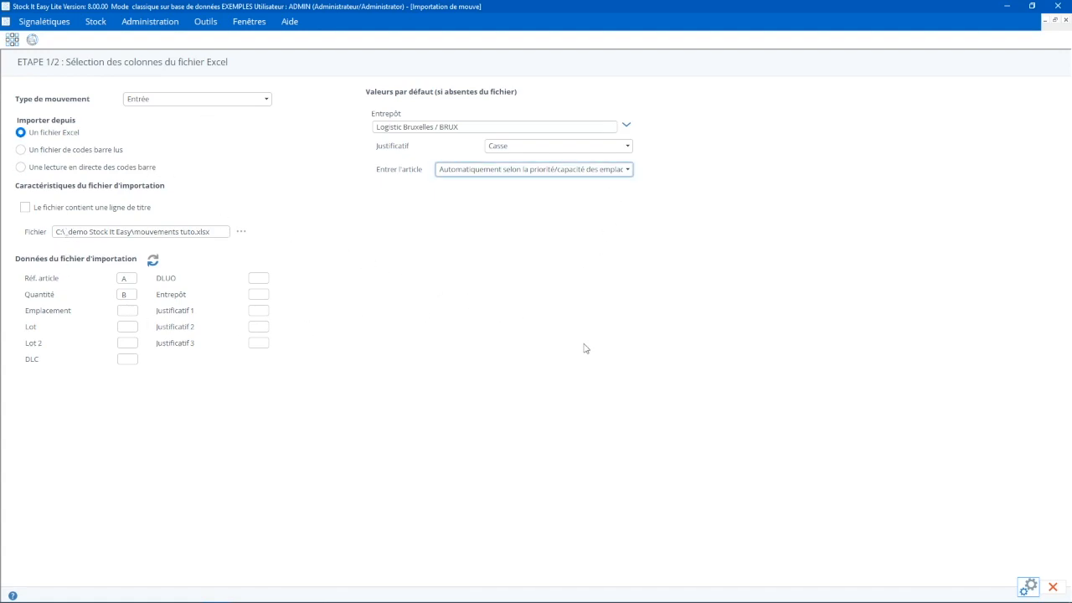
Step: Preview the entries with automatic location assignment, validate their final import and leave the import form
left_click(1027, 590)
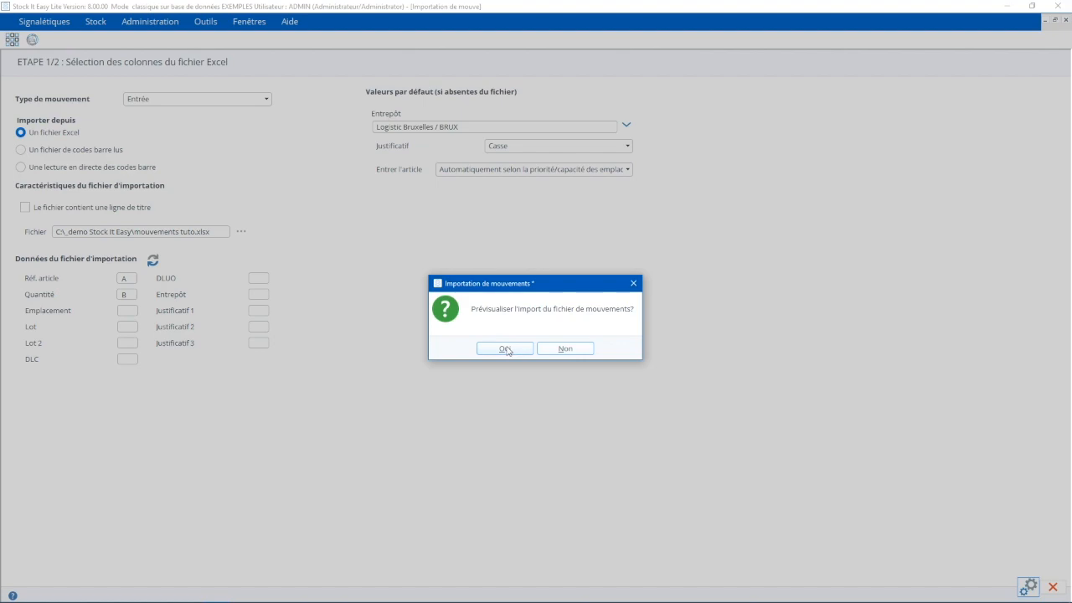
left_click(505, 348)
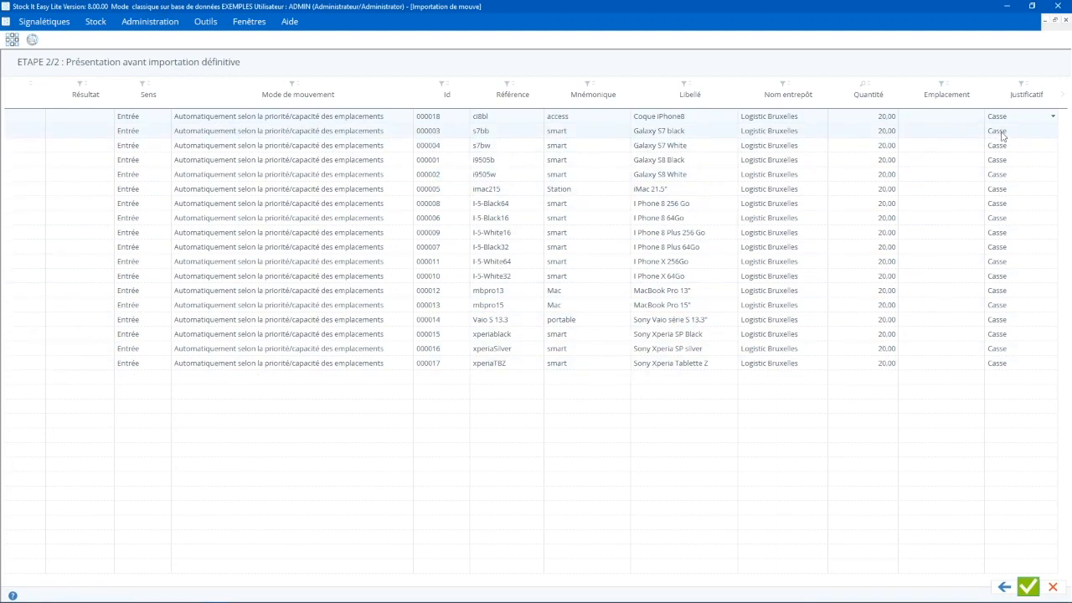
left_click(1031, 587)
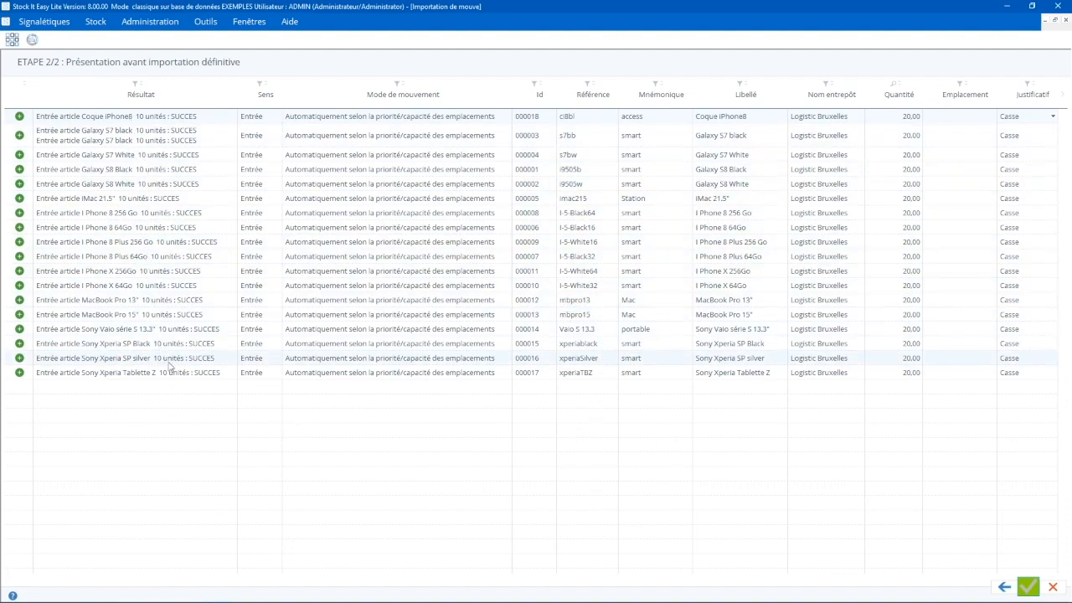
left_click(1053, 589)
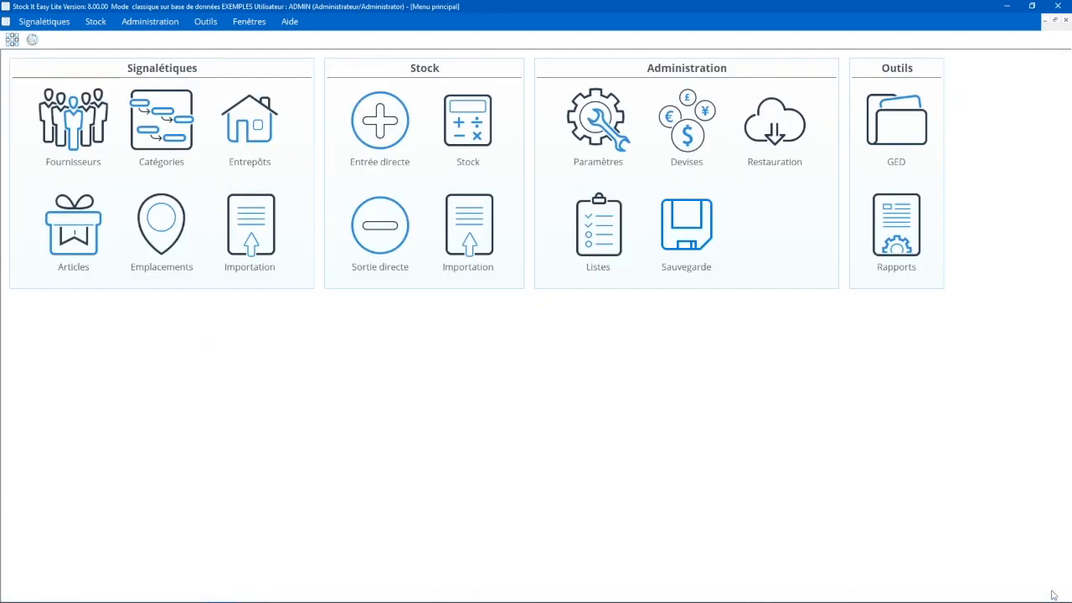
Step: Load the current stock list and check the location priorities and capacities in the Galaxy S8 Black article record
left_click(485, 153)
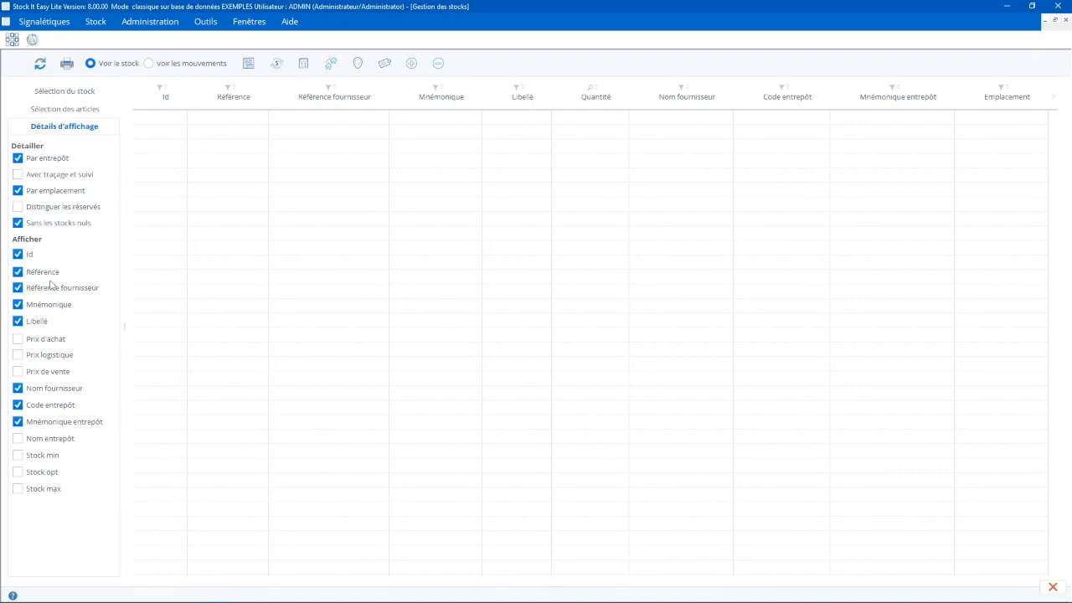
left_click(41, 66)
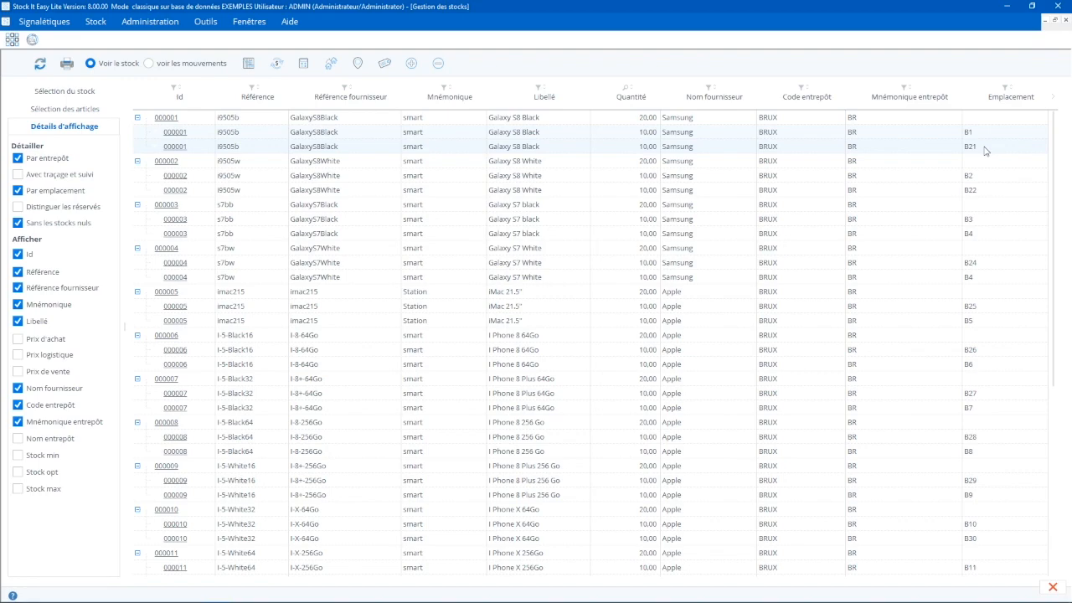
left_click(165, 120)
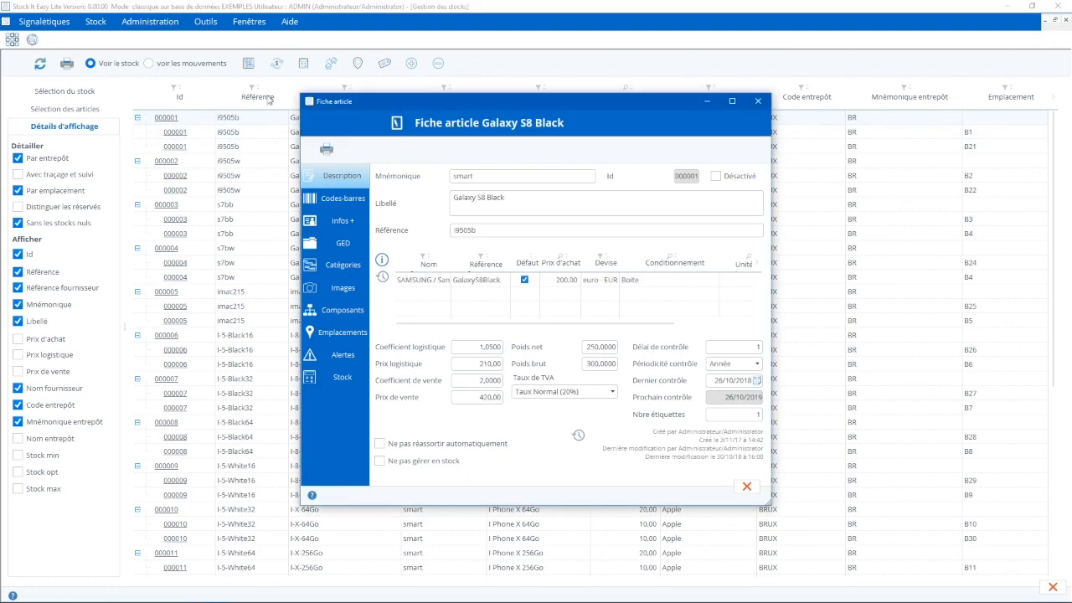
left_click(341, 336)
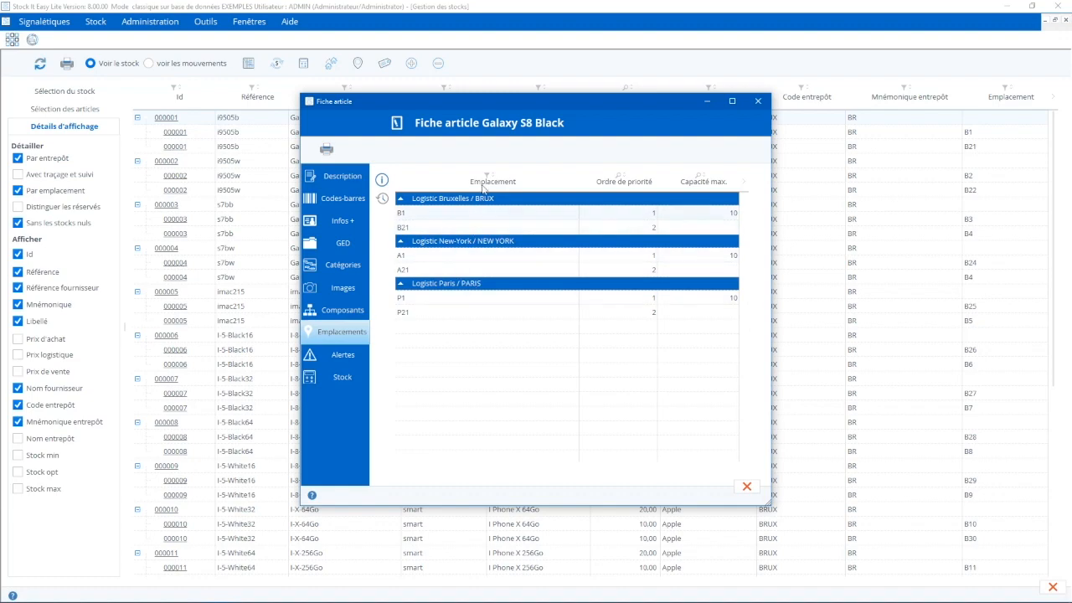
left_click(747, 490)
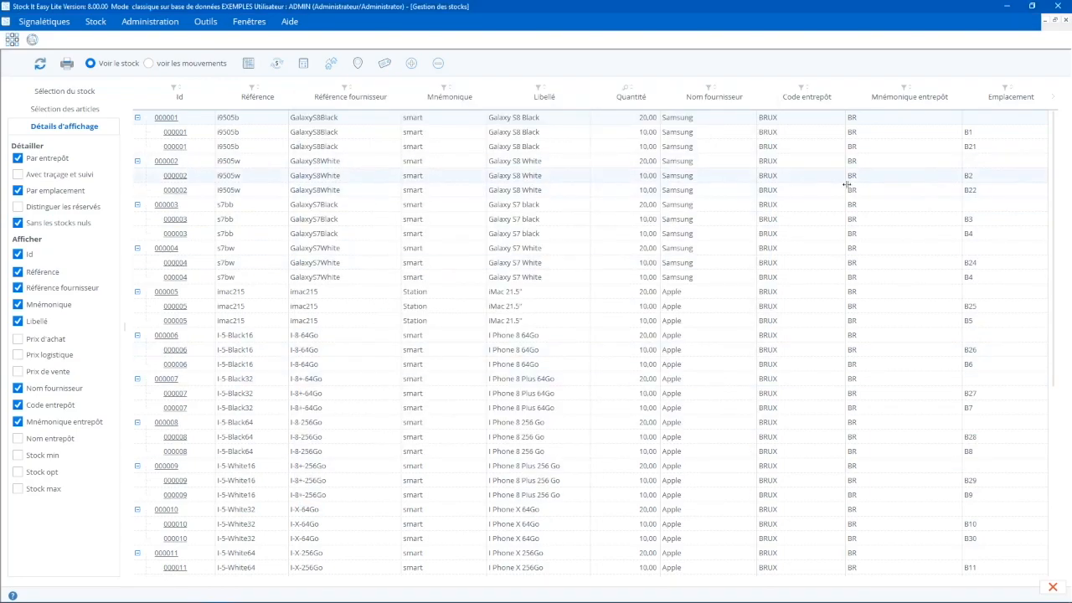
Step: Look through the stock list for the quantities per location and close the stock management view
scroll(991, 240, "down", 8)
scroll(994, 318, "up", 6)
scroll(993, 310, "up", 2)
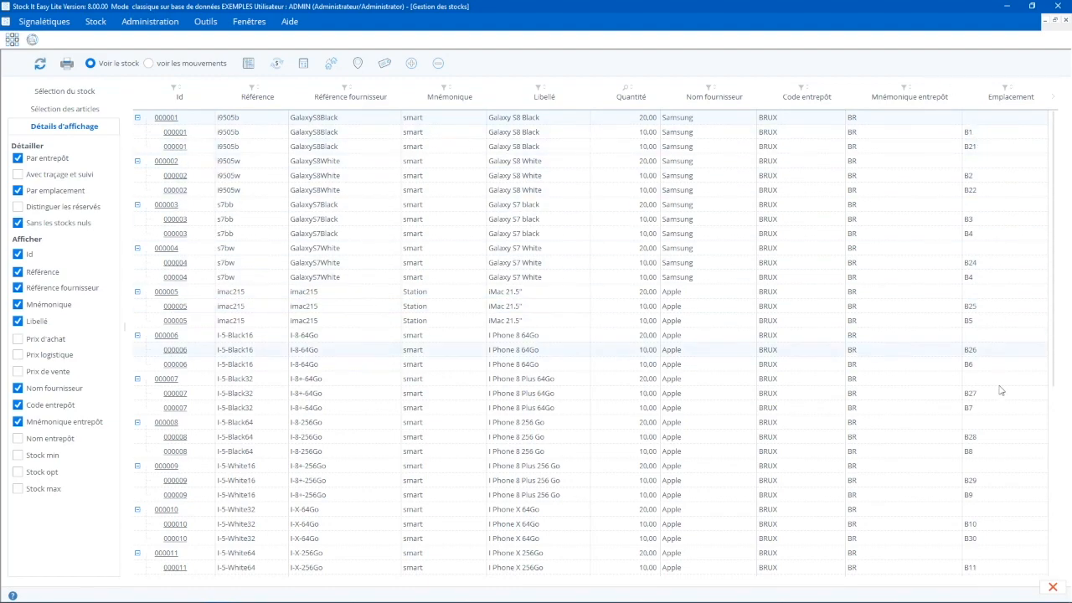
left_click(1053, 586)
Step: Return to the stock movement import and choose automatic placement by priority and capacity for Entrer l'article again
left_click(468, 226)
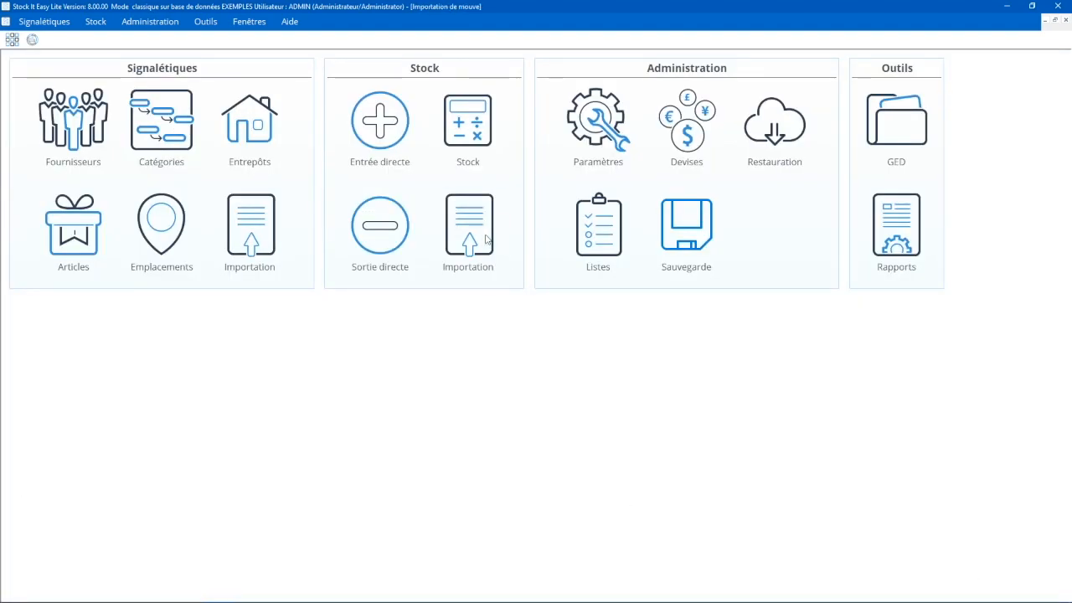
left_click(517, 172)
left_click(500, 220)
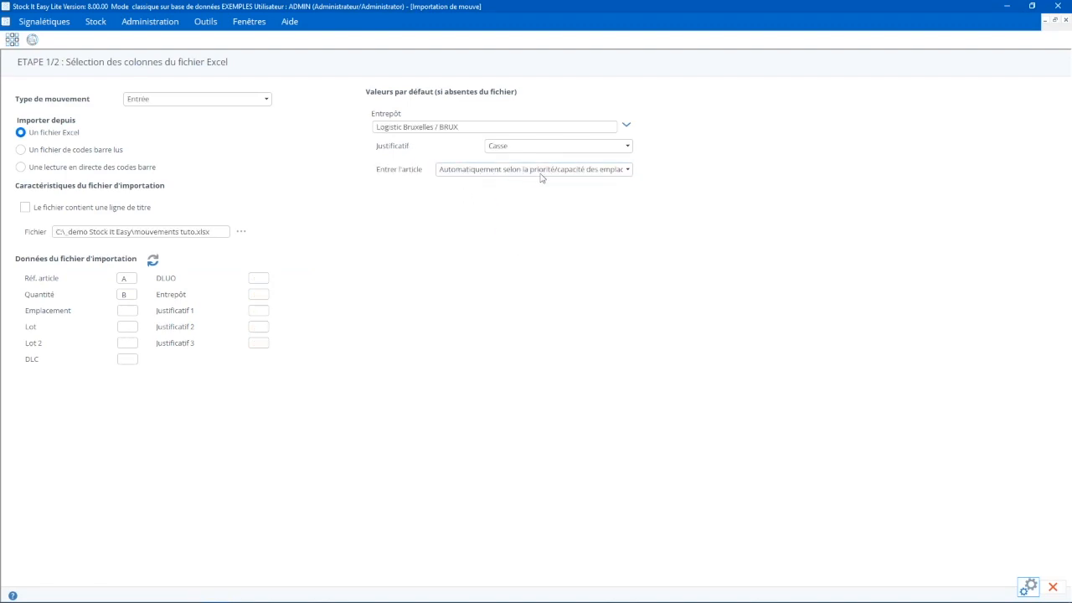